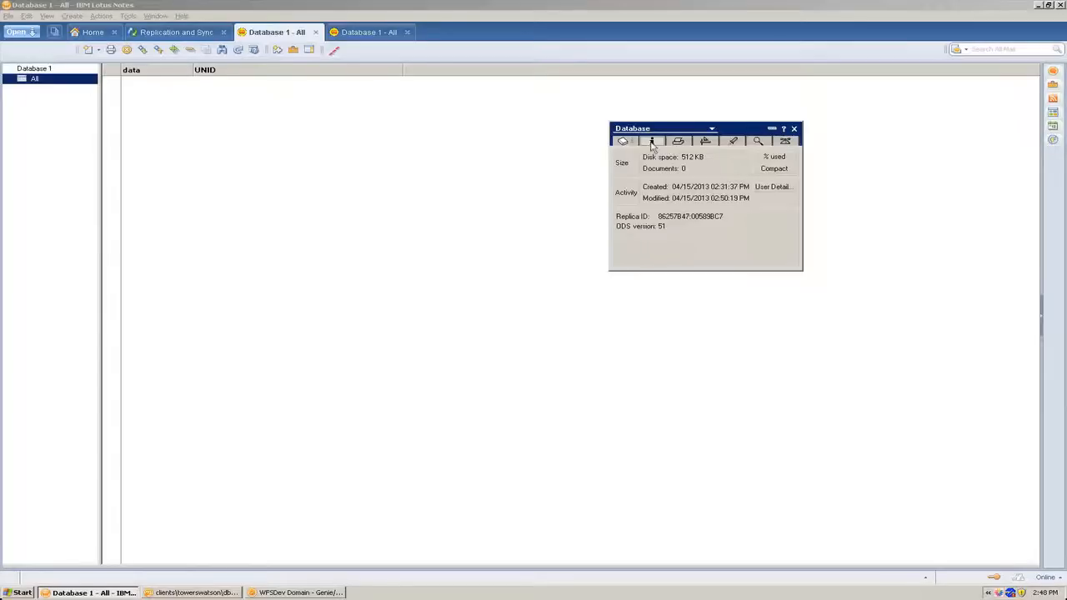
# - Check the server and file name in the database properties of both open Database 1 replicas
pyautogui.click(624, 142)
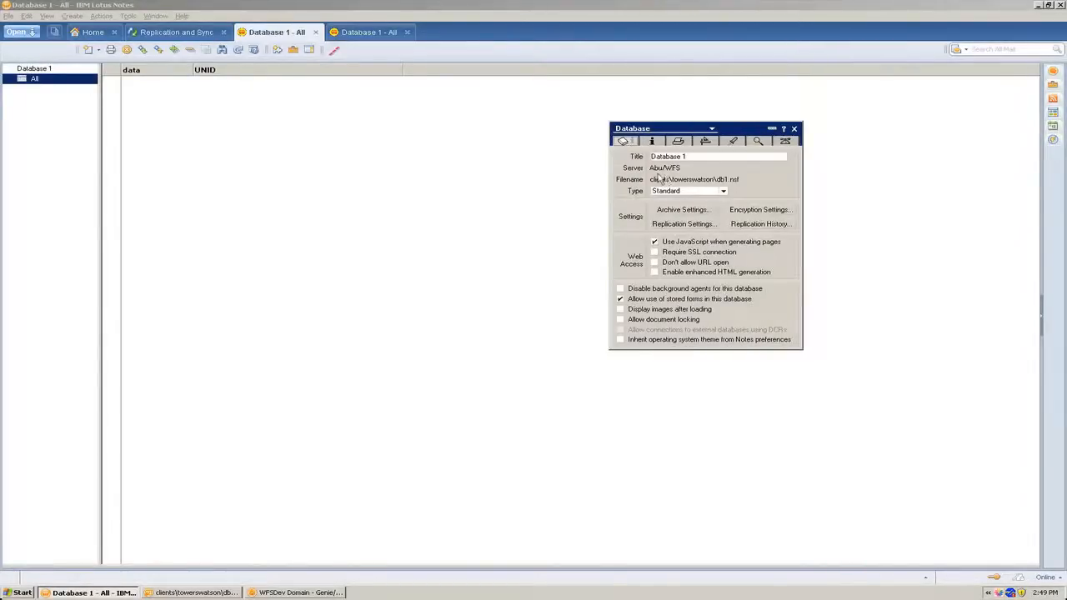
pyautogui.click(368, 31)
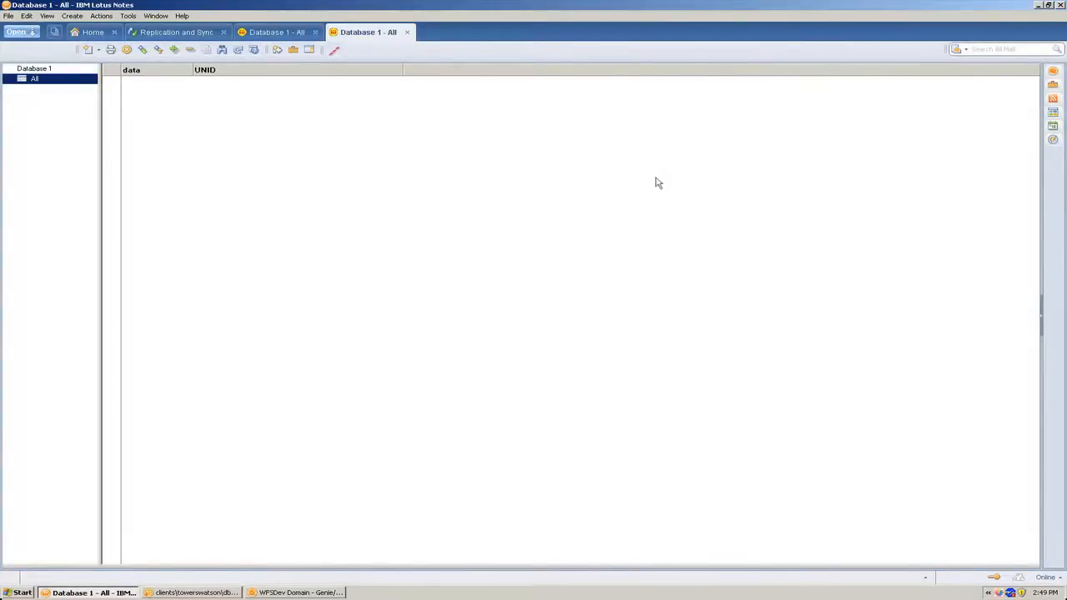
pyautogui.hotkey('alt', 'Return')
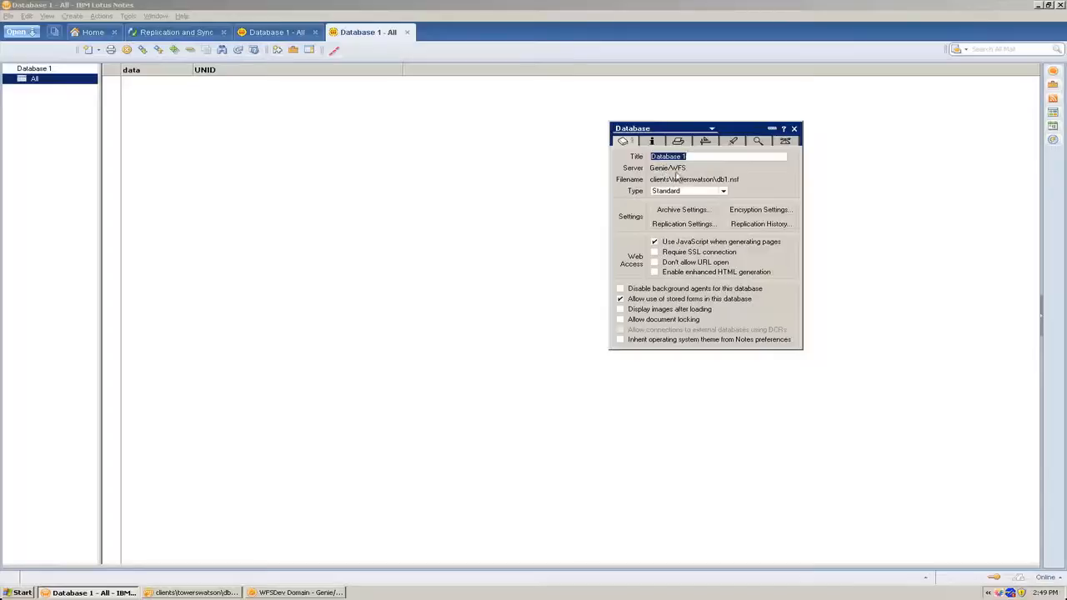
pyautogui.click(794, 130)
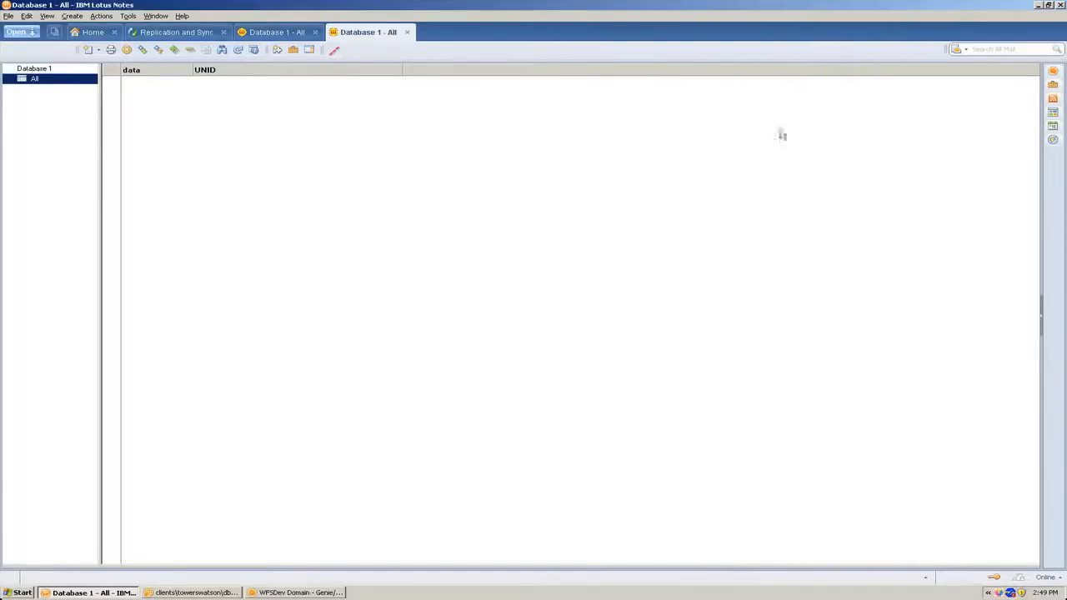
# - Create a main document in the Abu/WFS replica with data "This is a document with no readers field on it.", leave readers empty, and save and close it
pyautogui.click(274, 39)
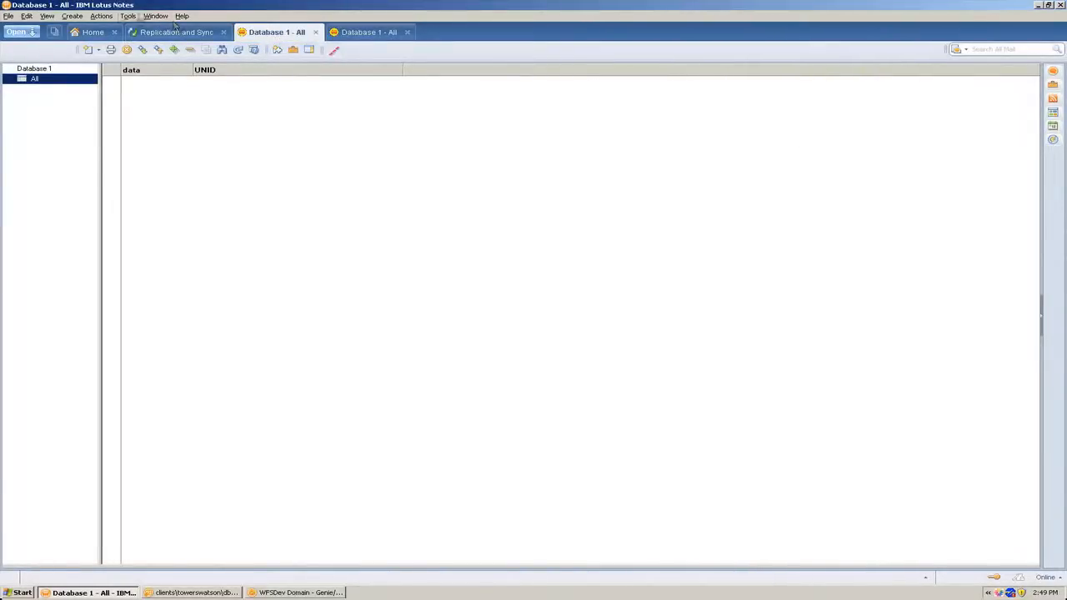
pyautogui.click(73, 15)
pyautogui.click(81, 39)
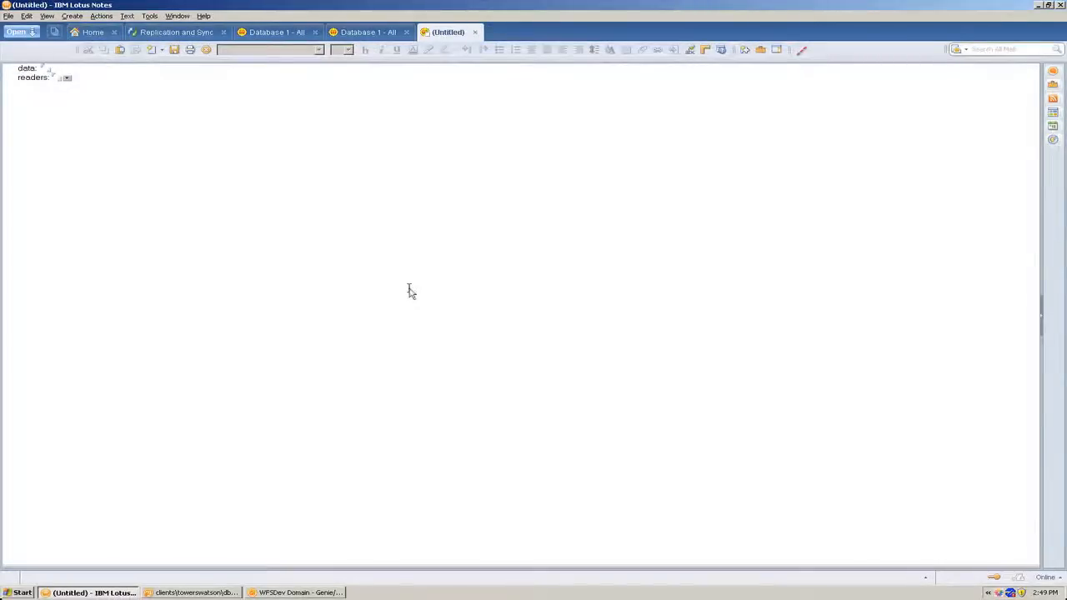
pyautogui.write('This is a document with no')
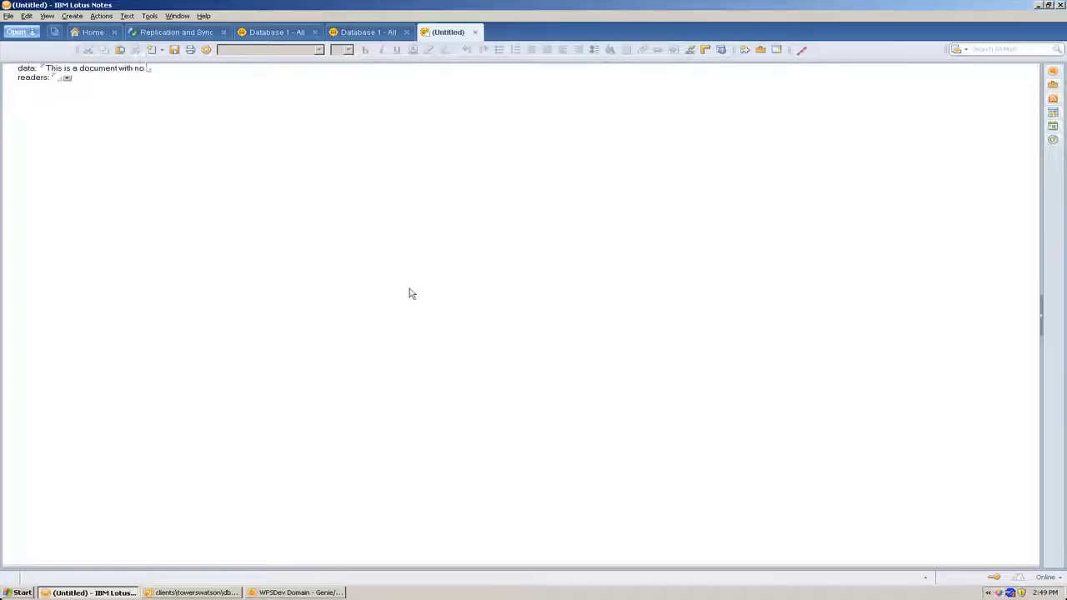
pyautogui.write(' readers field on it.')
pyautogui.hotkey('ctrl', 's')
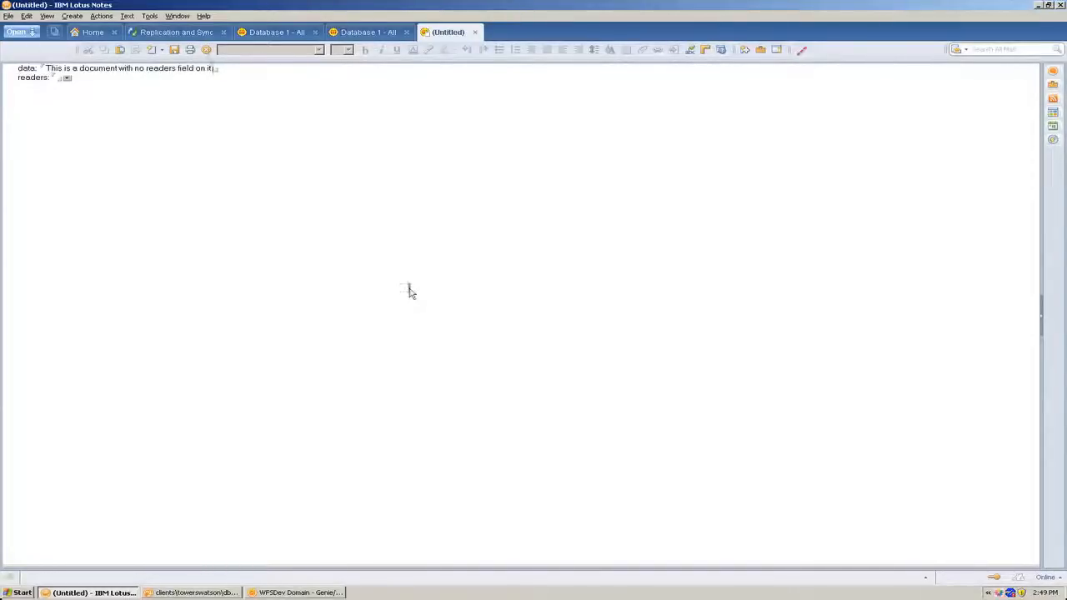
pyautogui.press('Escape')
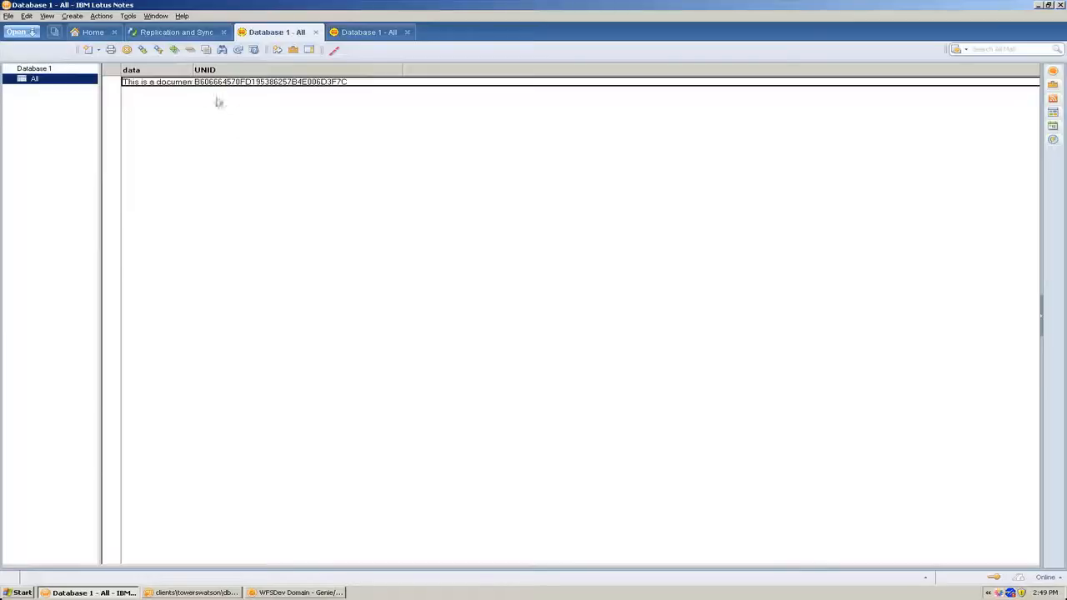
# - Widen the data column to fit the document's full text, and compare with the Genie/WFS replica's All view
pyautogui.moveTo(193, 70); pyautogui.dragTo(315, 75)
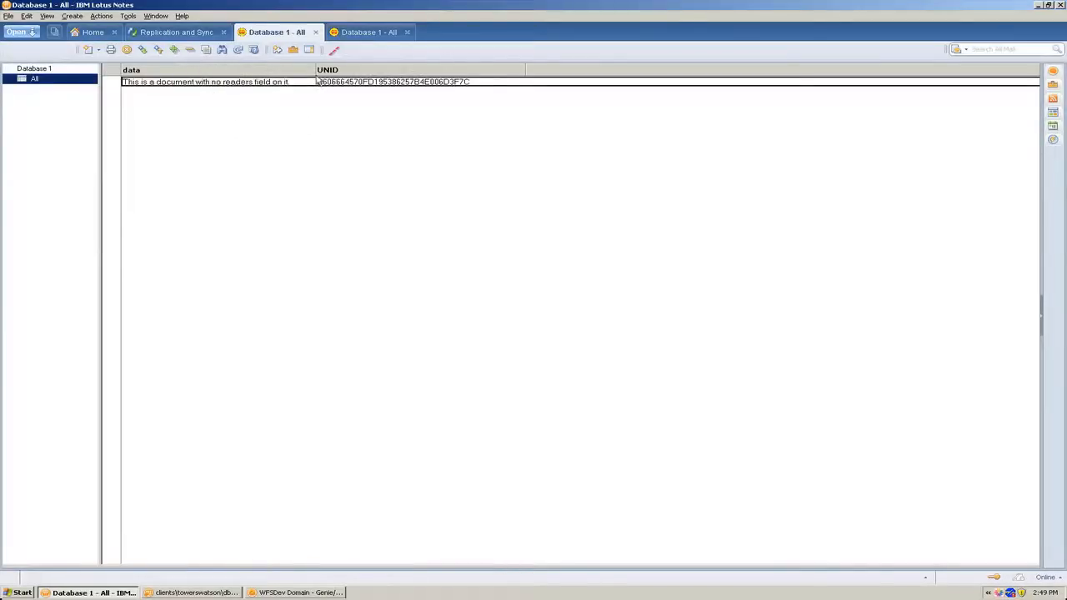
pyautogui.click(370, 34)
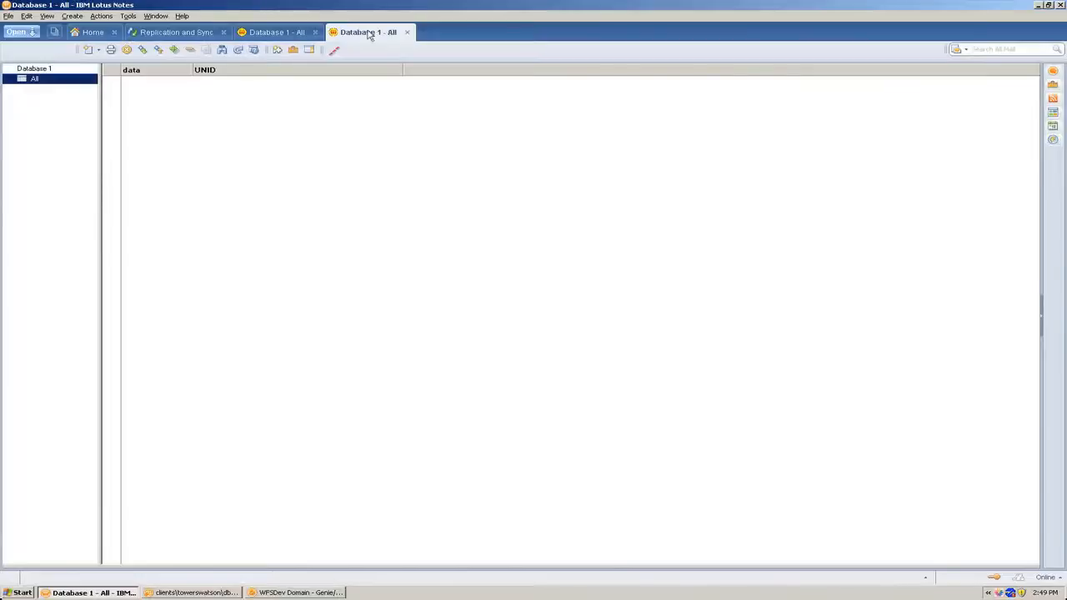
pyautogui.click(271, 33)
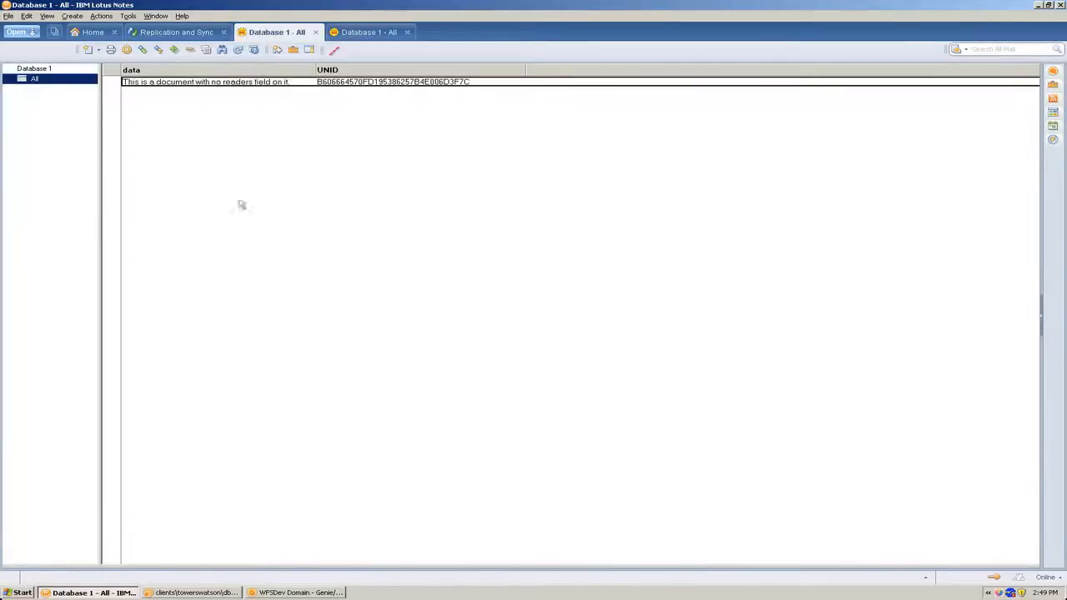
# - Examine the Form, data and Readers fields in the new document's properties
pyautogui.rightClick(214, 87)
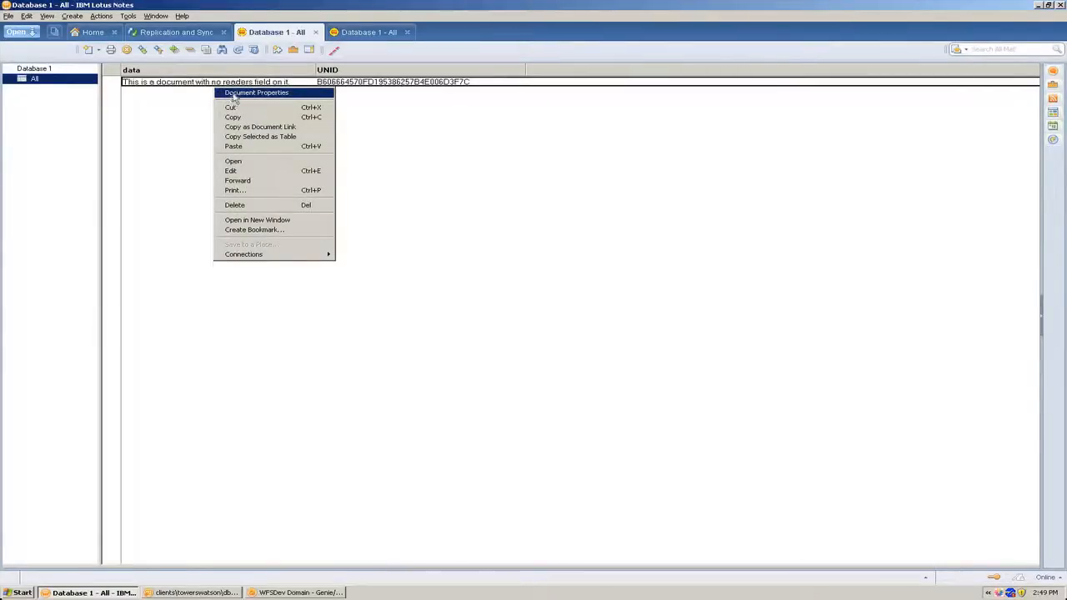
pyautogui.click(332, 94)
pyautogui.click(652, 141)
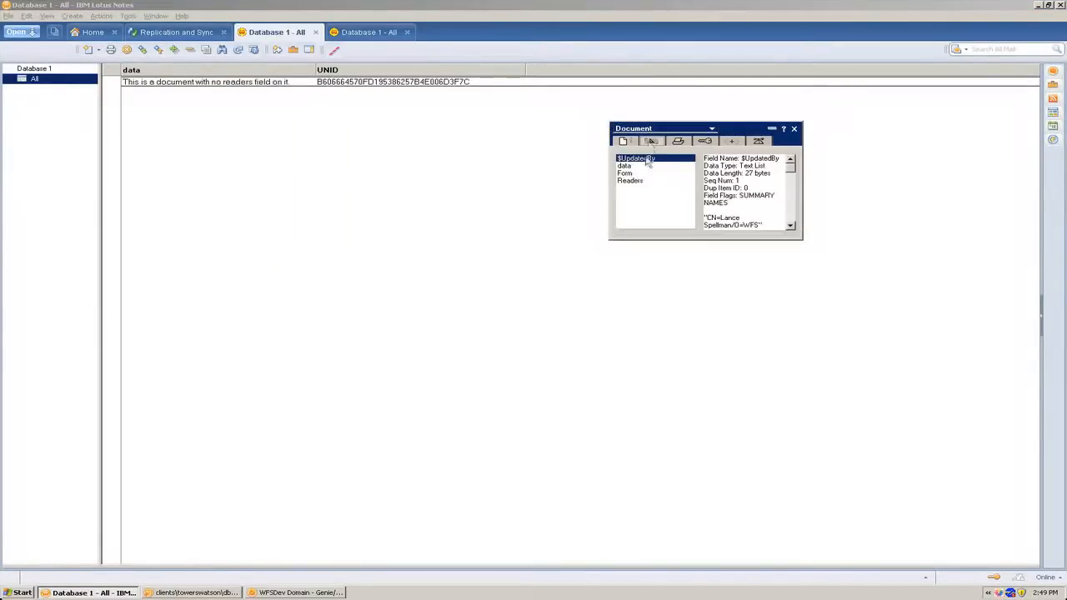
pyautogui.click(626, 174)
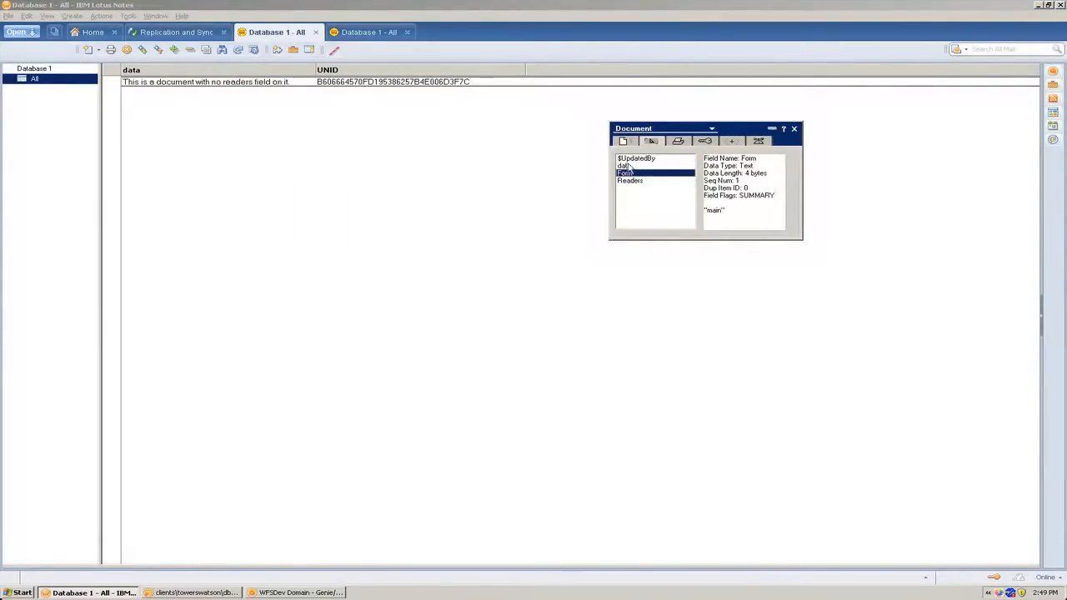
pyautogui.click(626, 166)
pyautogui.click(630, 176)
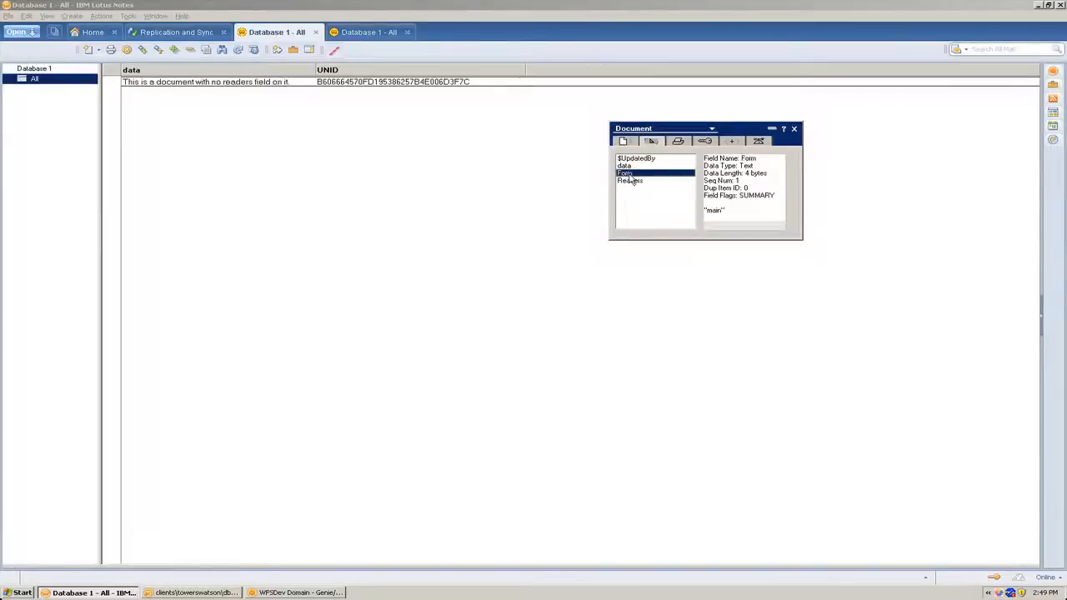
pyautogui.click(631, 181)
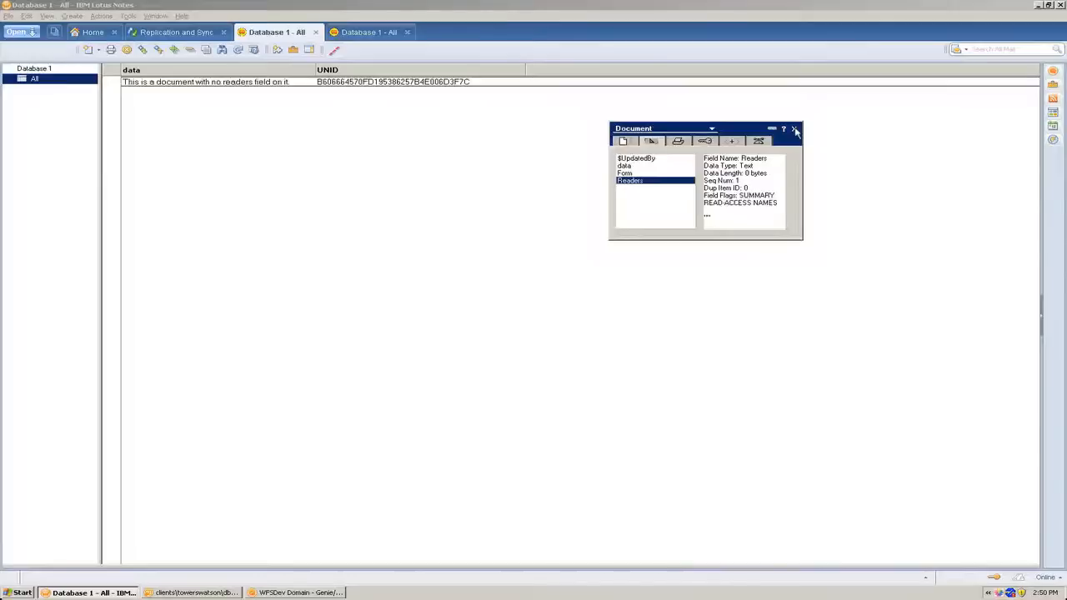
pyautogui.click(795, 130)
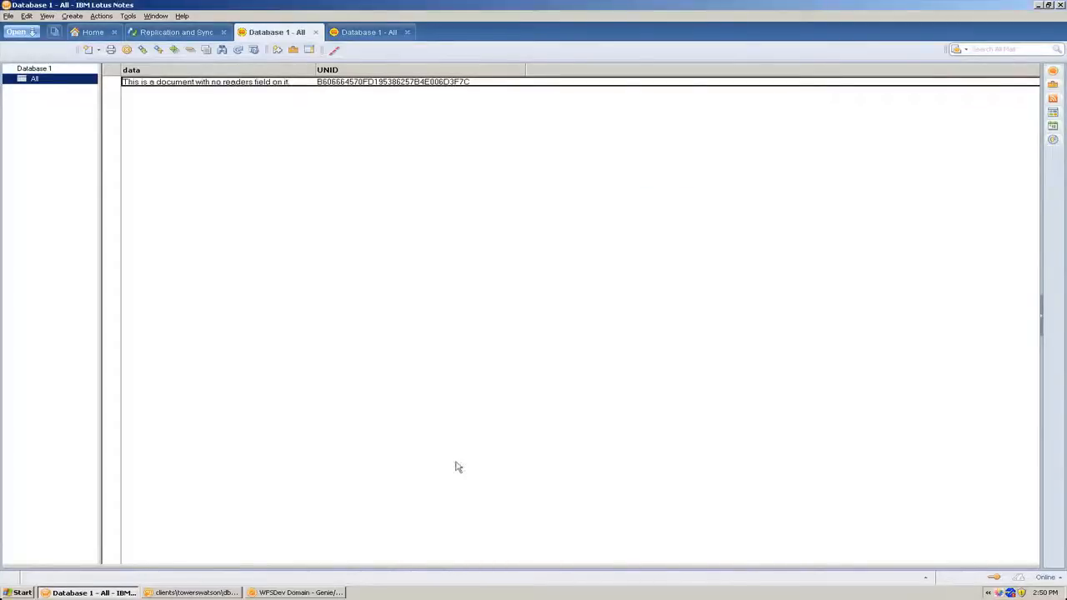
# - Switch to Domino Administrator and remove the server name Abu from the replication command for clients\towerswatson\db1.nsf
pyautogui.hotkey('alt', 'Tab')
pyautogui.press('Tab')
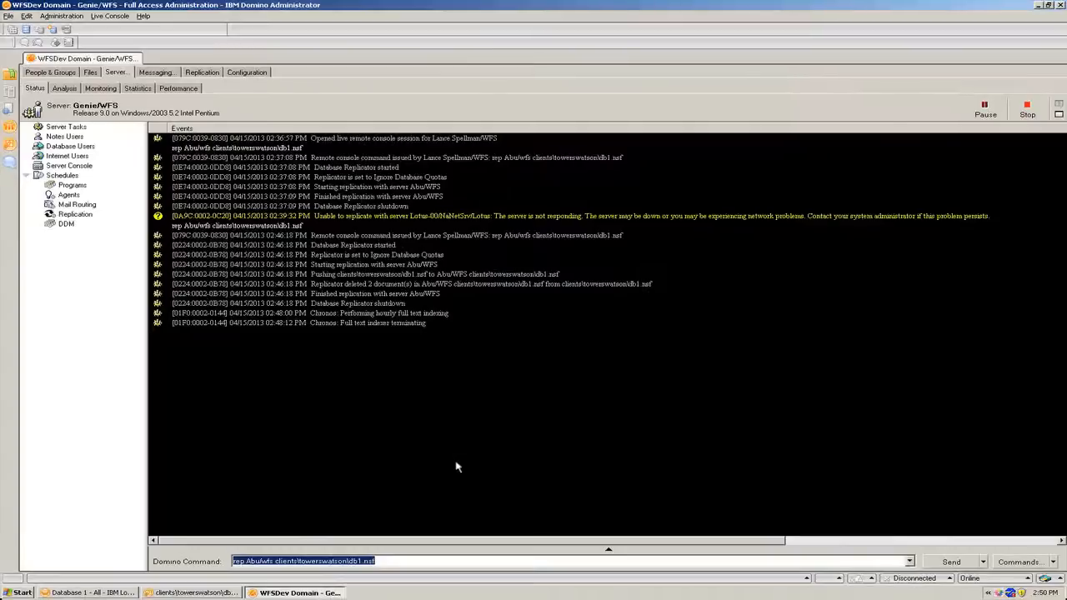
pyautogui.click(260, 562)
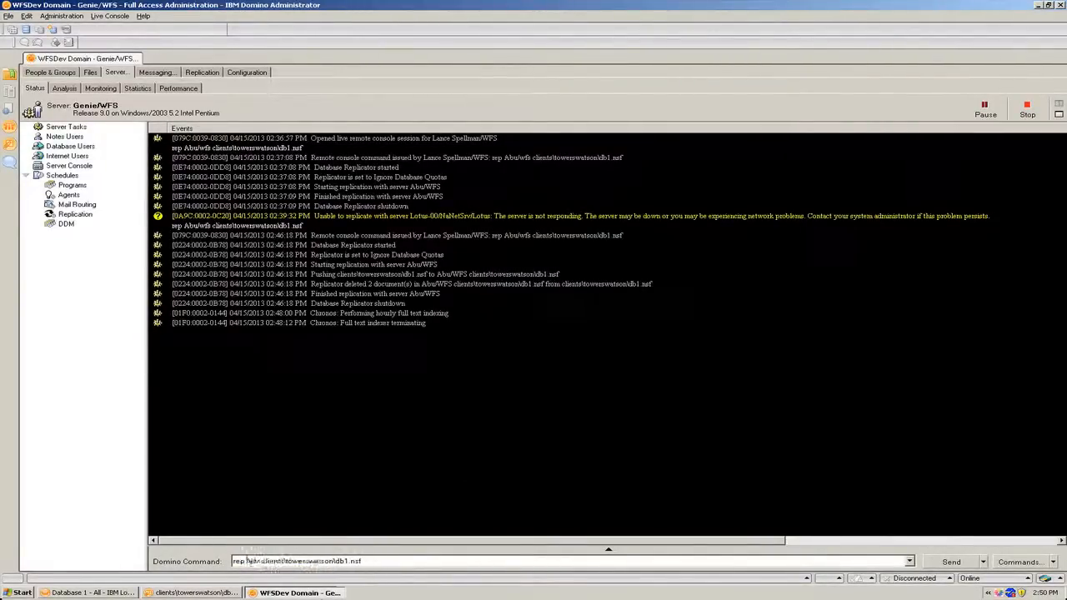
pyautogui.moveTo(260, 562); pyautogui.dragTo(248, 562)
pyautogui.press('BackSpace')
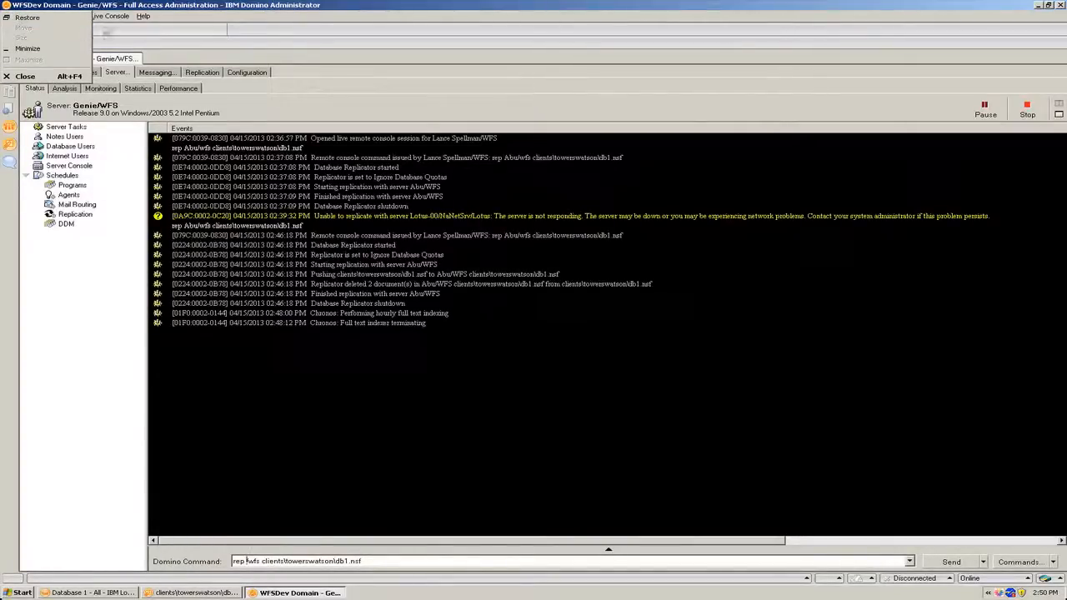
# - Open the Abu/WFS server for administration
pyautogui.moveTo(48, 17)
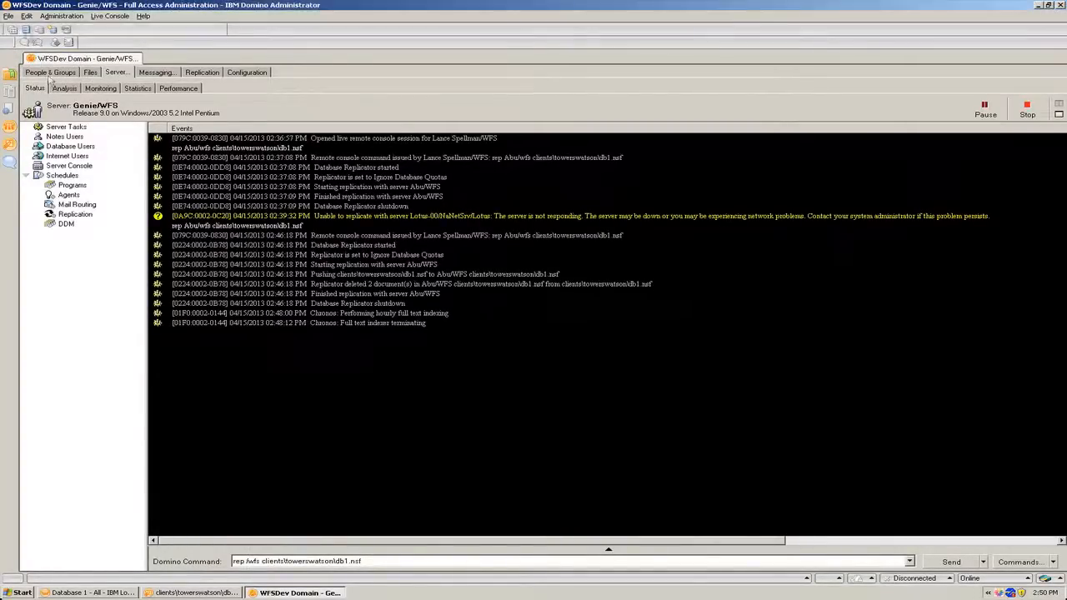
pyautogui.click(8, 16)
pyautogui.click(33, 38)
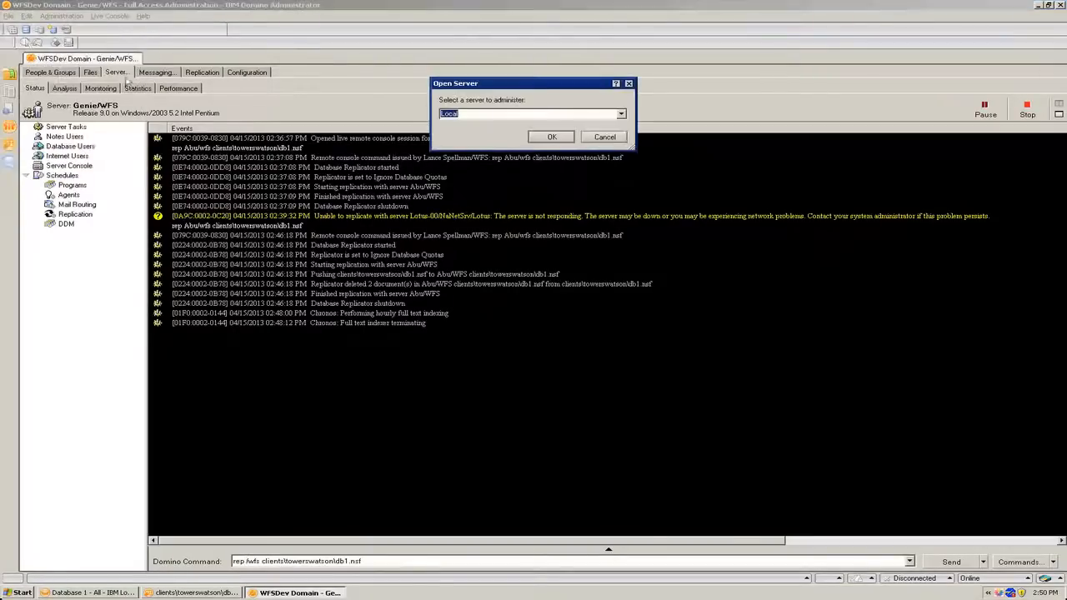
pyautogui.write('a')
pyautogui.press('Return')
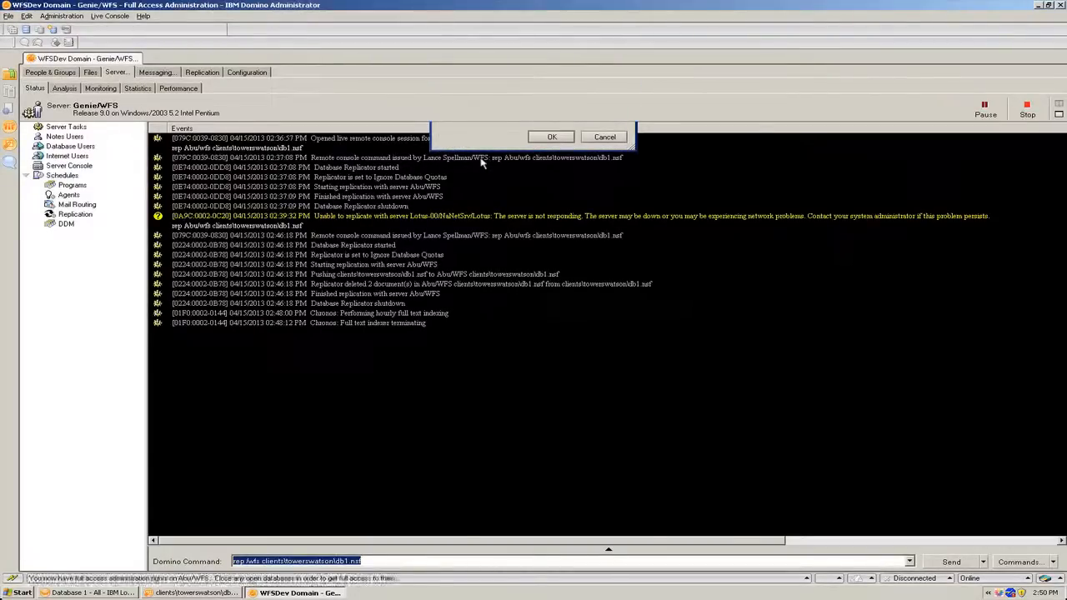
pyautogui.press('Return')
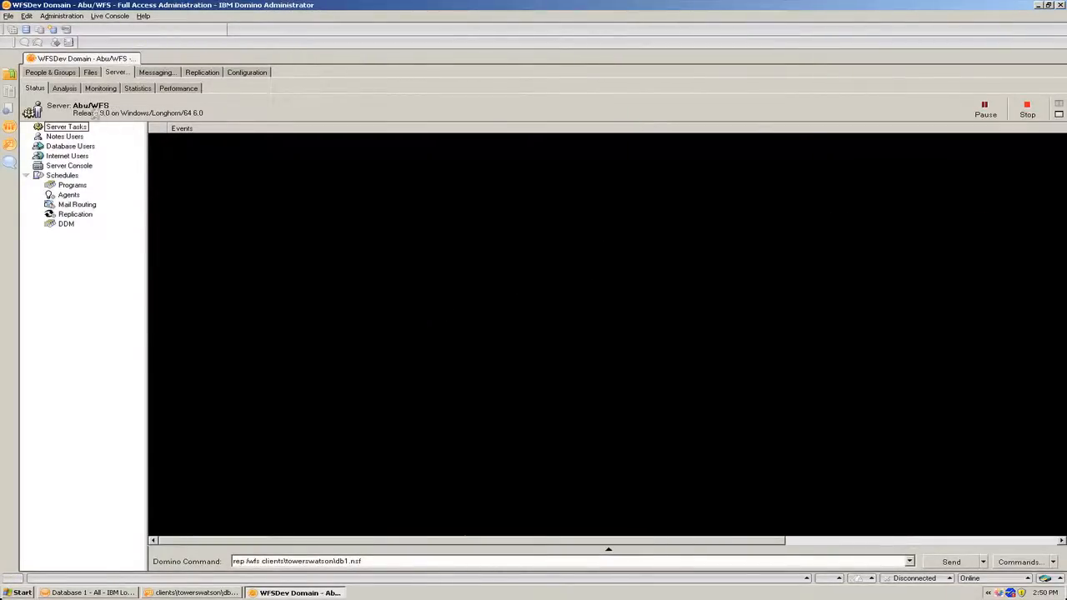
# - Complete and run the console command "rep Genie/wfs clients\towerswatson\db1.nsf" on Abu/WFS
pyautogui.click(247, 561)
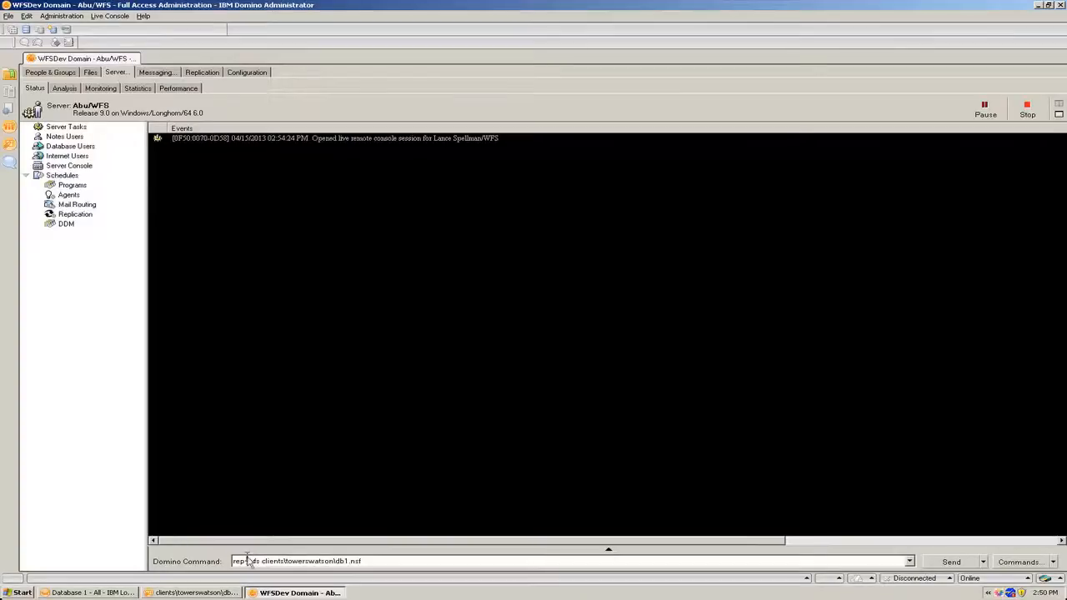
pyautogui.write('Genie/wf')
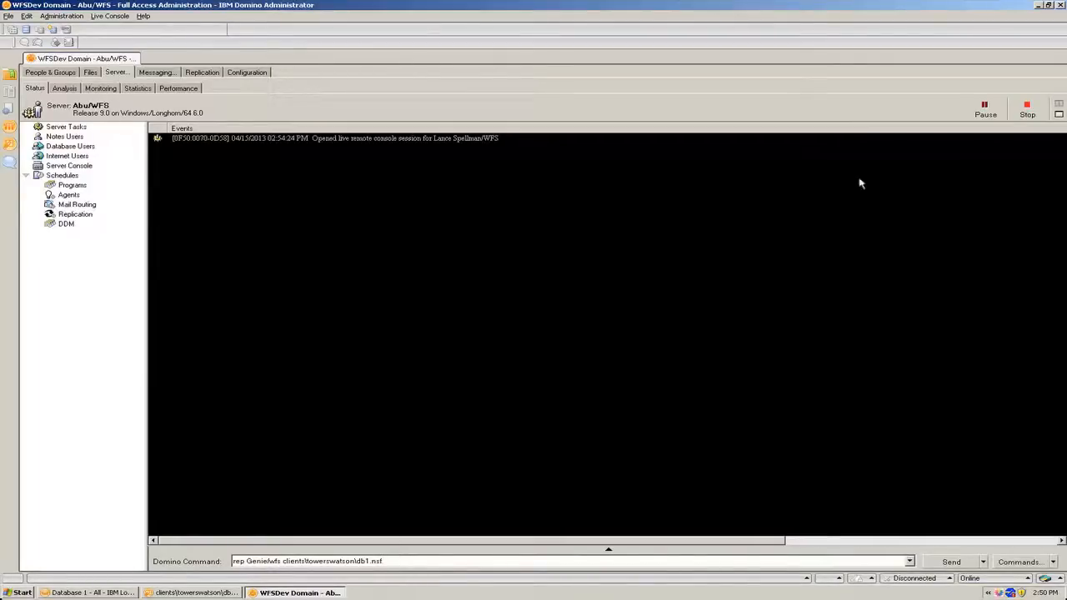
pyautogui.press('Return')
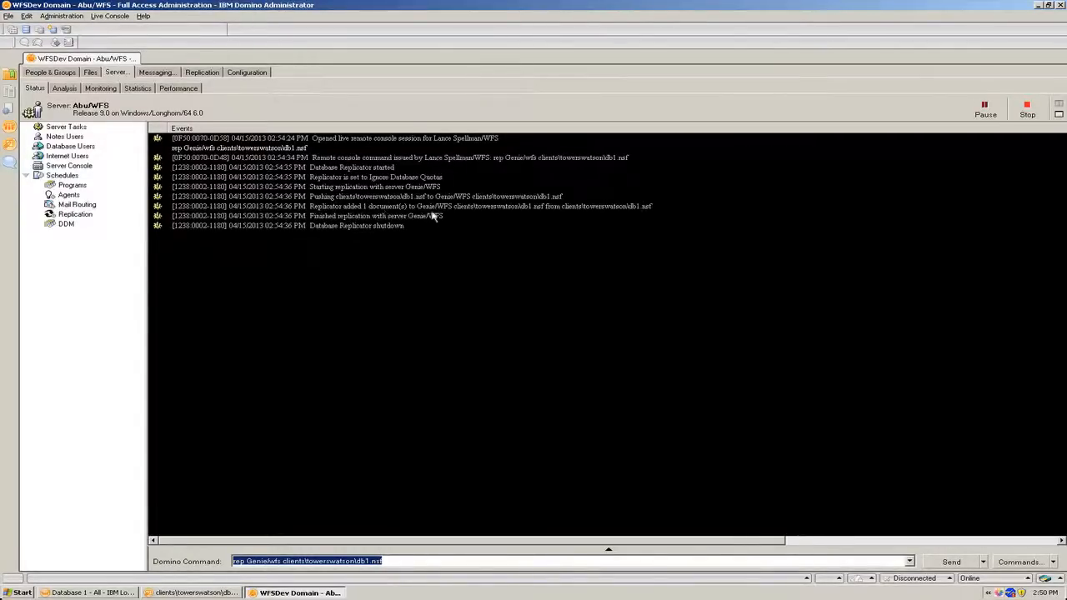
# - Switch back to Lotus Notes and refresh the Genie/WFS replica's view to check for the replicated document
pyautogui.hotkey('alt', 'Tab')
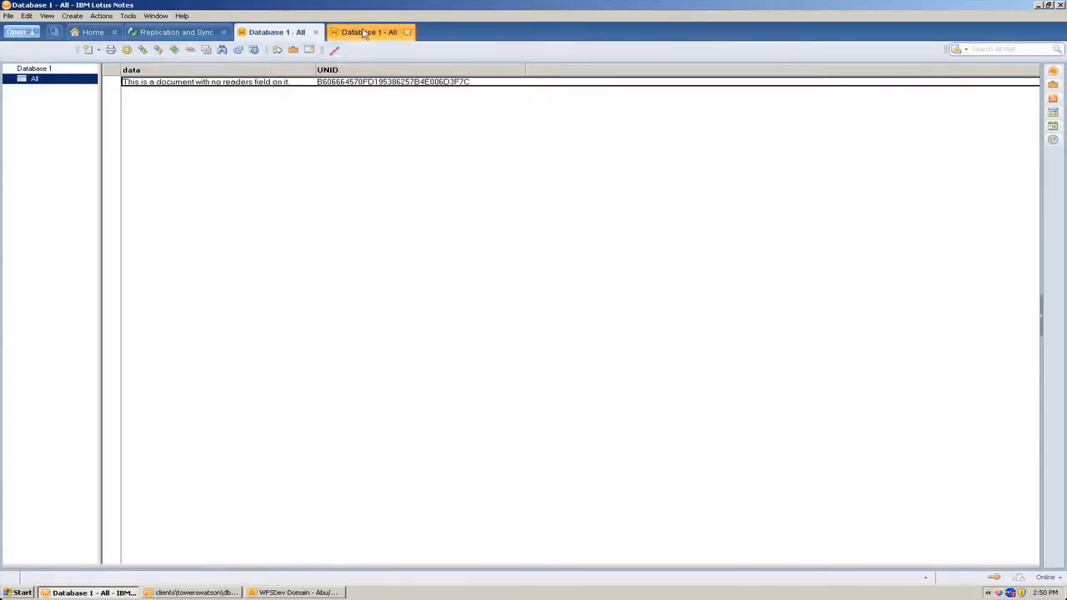
pyautogui.click(363, 34)
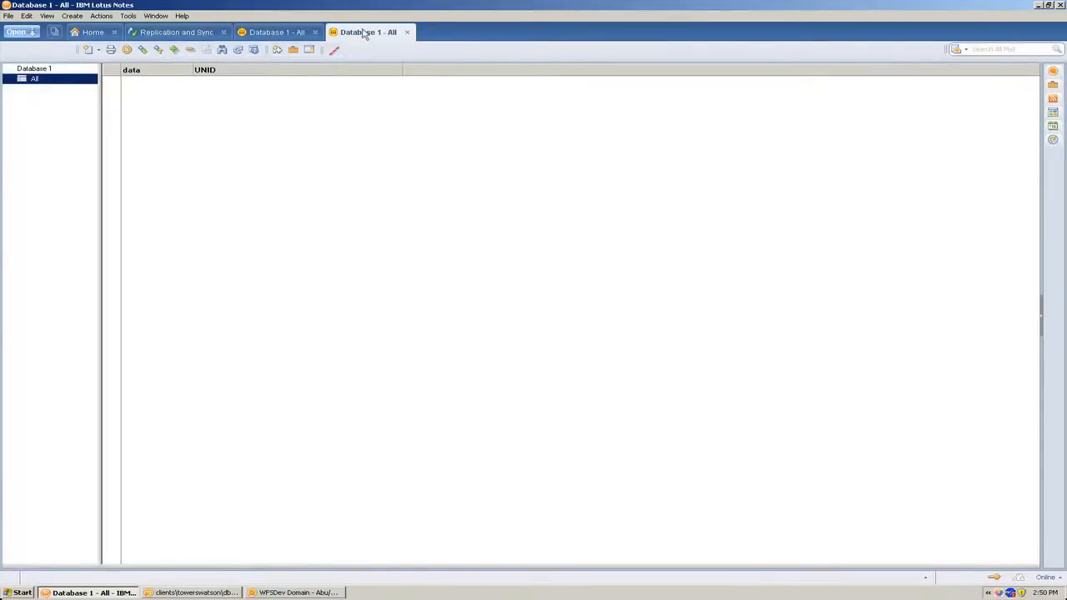
pyautogui.click(115, 72)
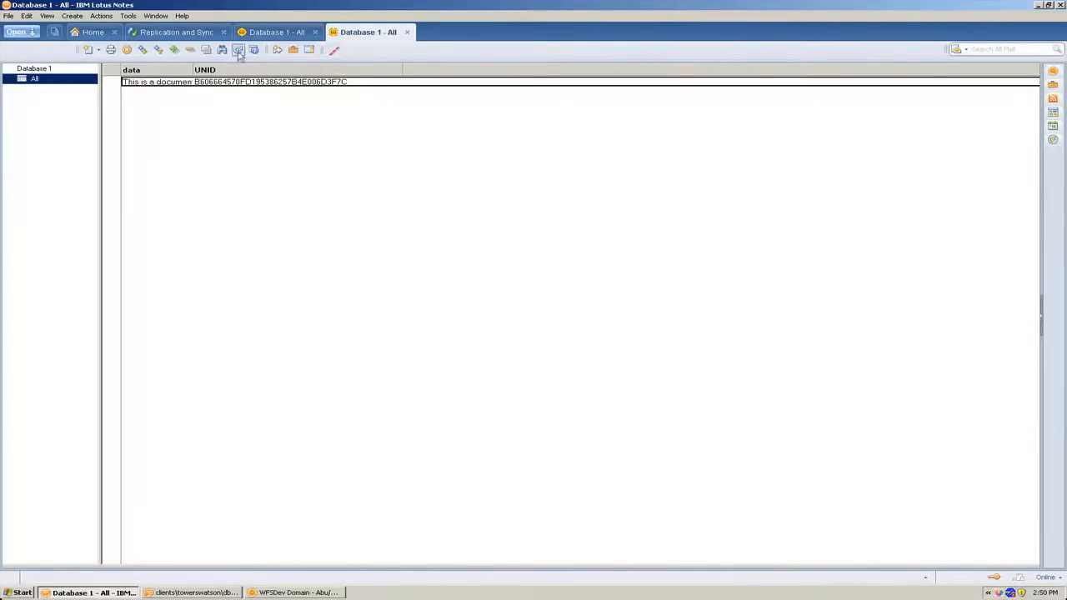
# - Create a main document in the Abu/WFS replica, with data text saying it has a readers field containing the person's name
pyautogui.click(267, 33)
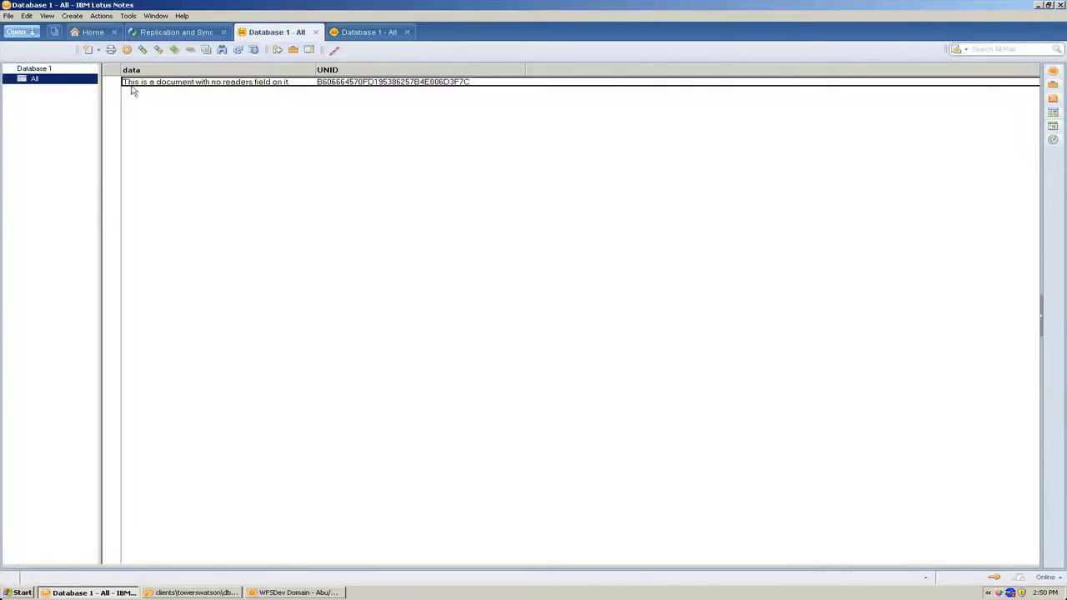
pyautogui.click(73, 17)
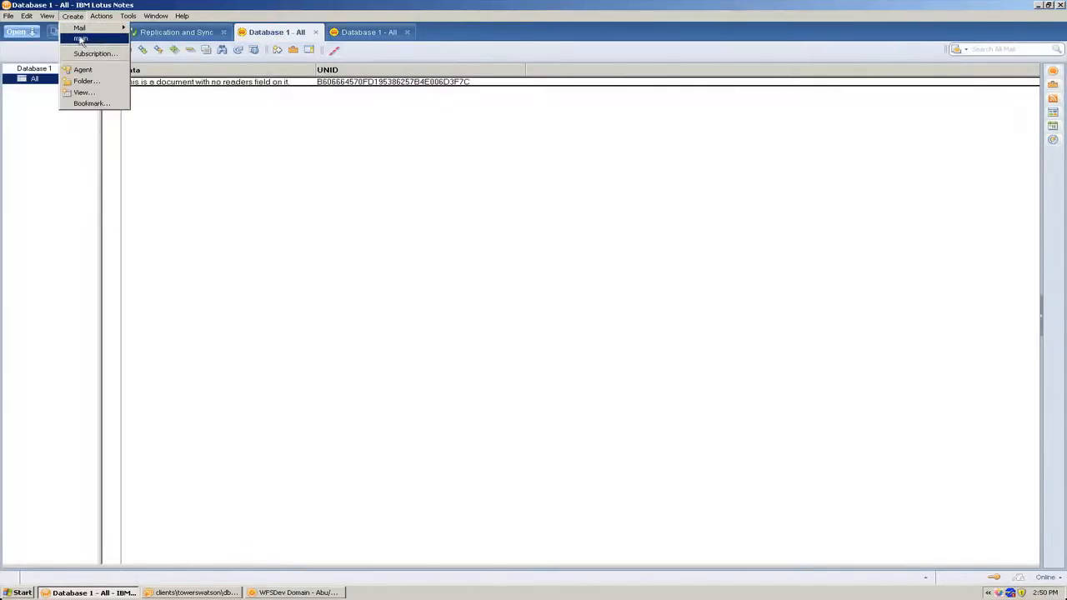
pyautogui.click(82, 40)
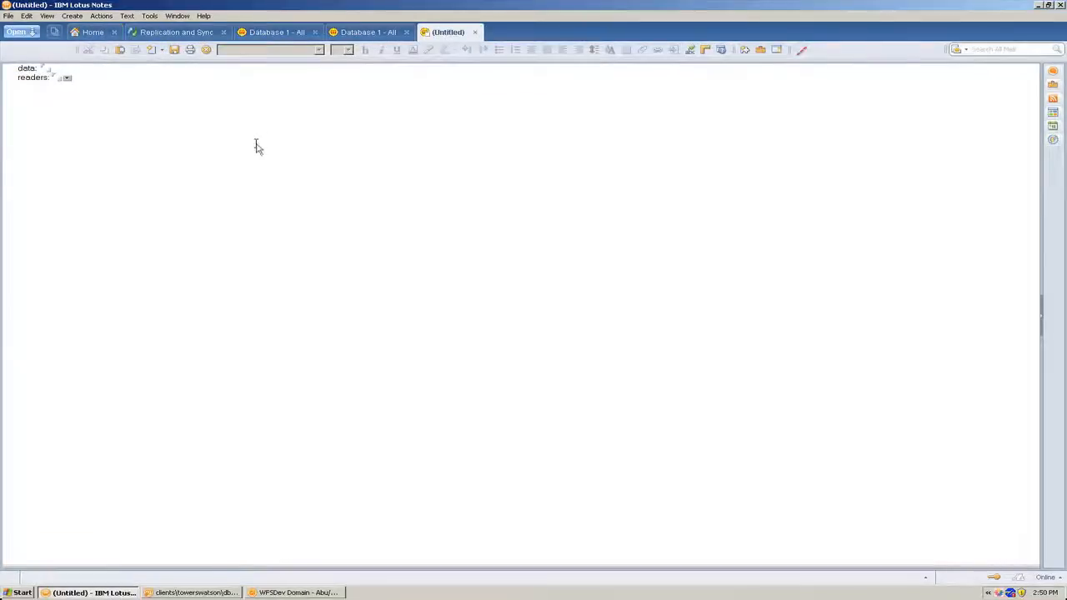
pyautogui.write('This has a readers field with Gan')
pyautogui.write("ry's name in it")
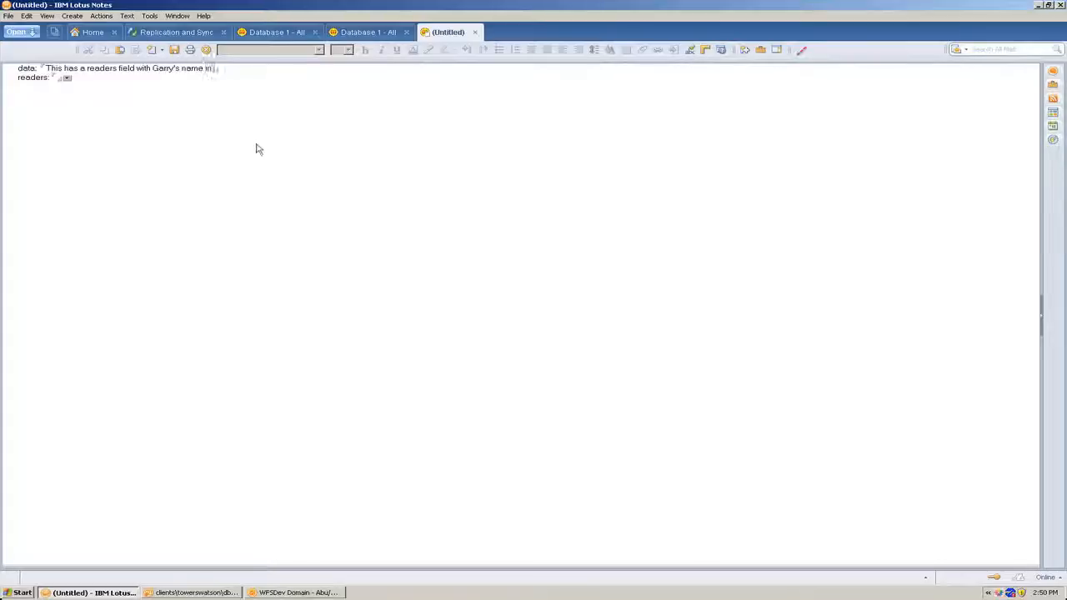
# - Add that person from Workflow Studios' Address Book to the document's readers field, then save and close the document
pyautogui.click(66, 77)
pyautogui.click(407, 146)
pyautogui.click(426, 167)
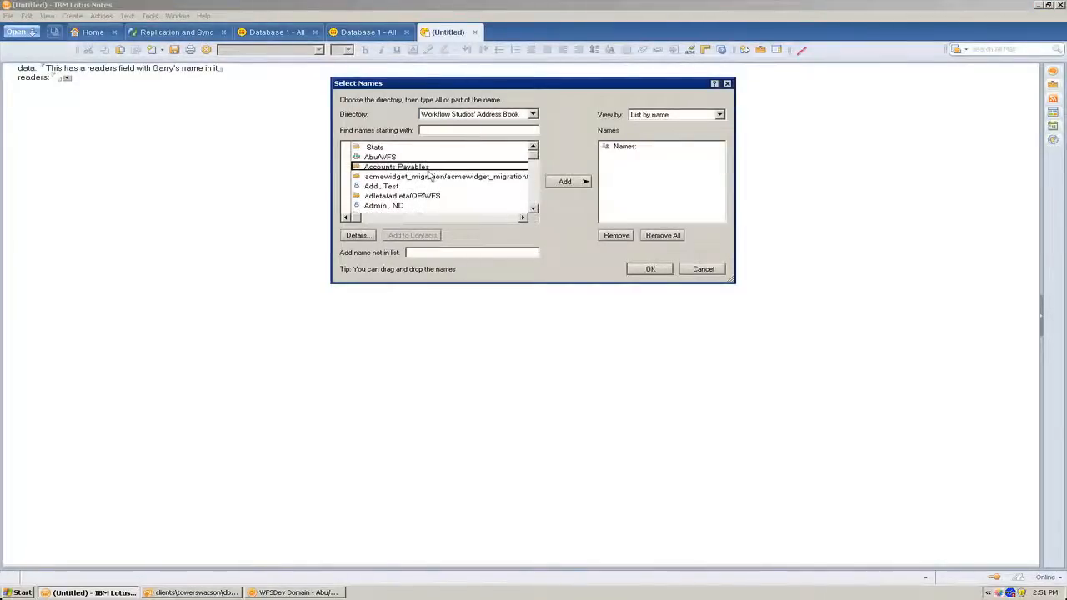
pyautogui.write('blevins')
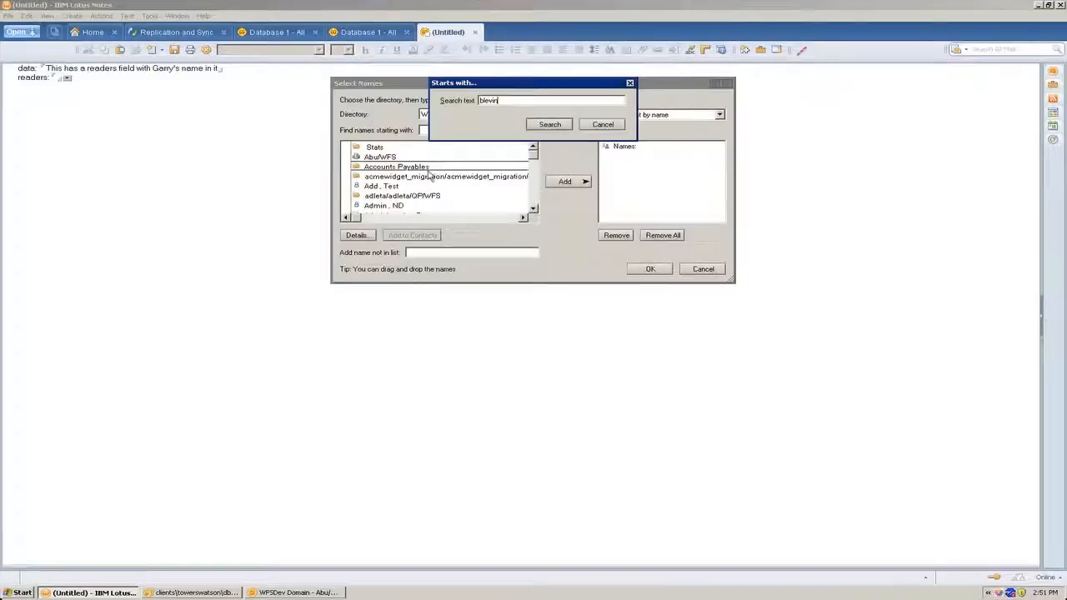
pyautogui.press('Return')
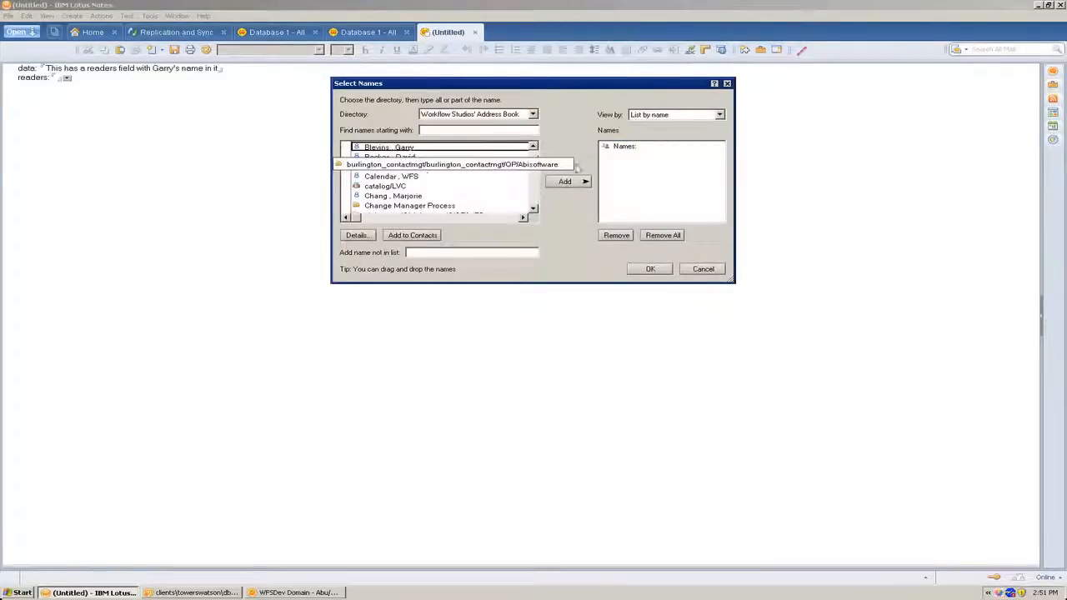
pyautogui.click(565, 182)
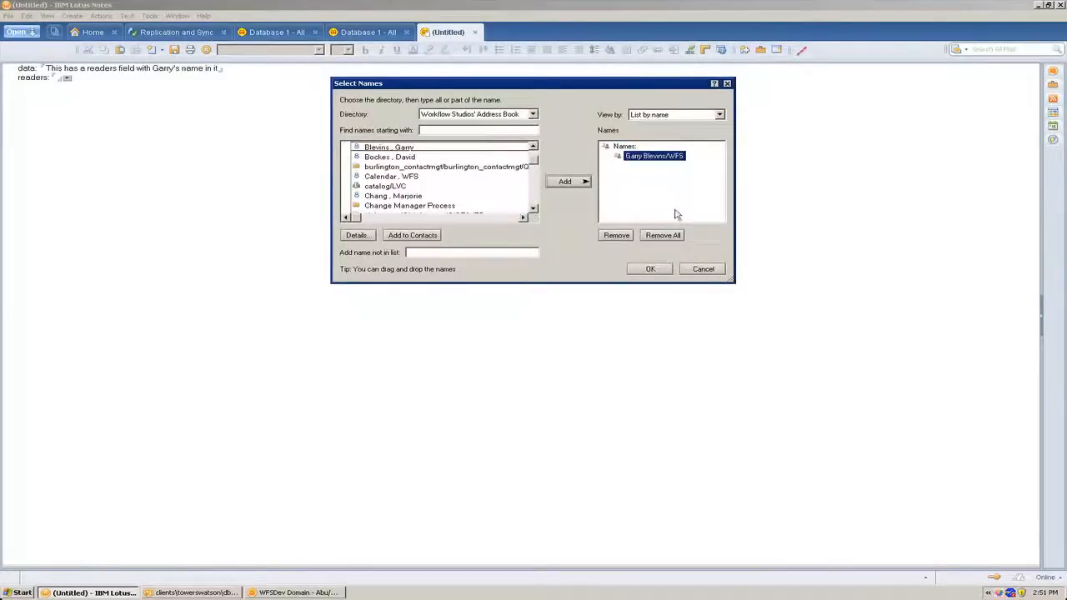
pyautogui.click(652, 269)
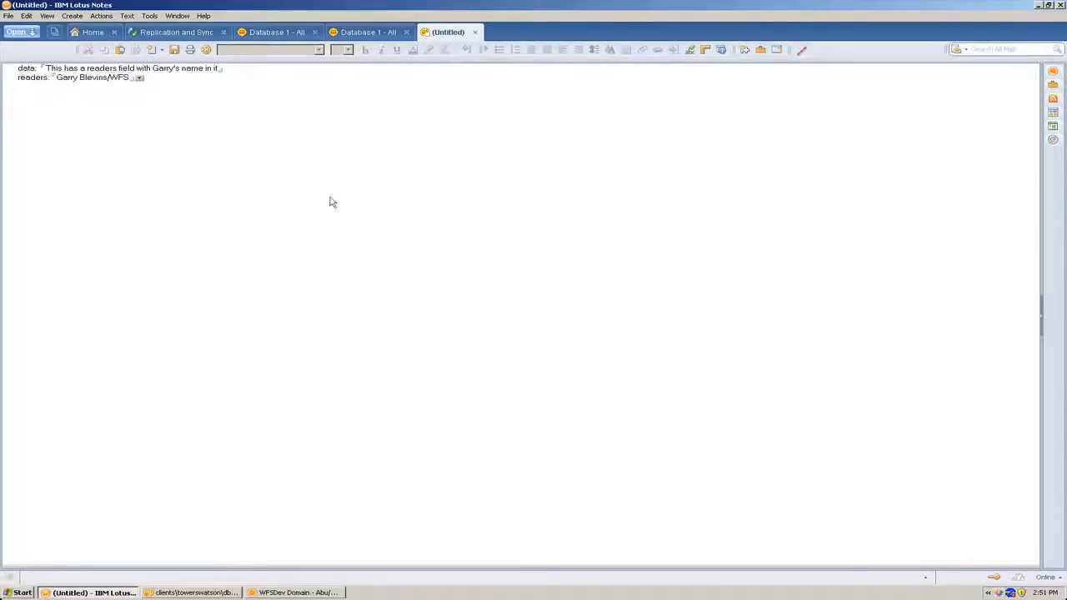
pyautogui.press('Escape')
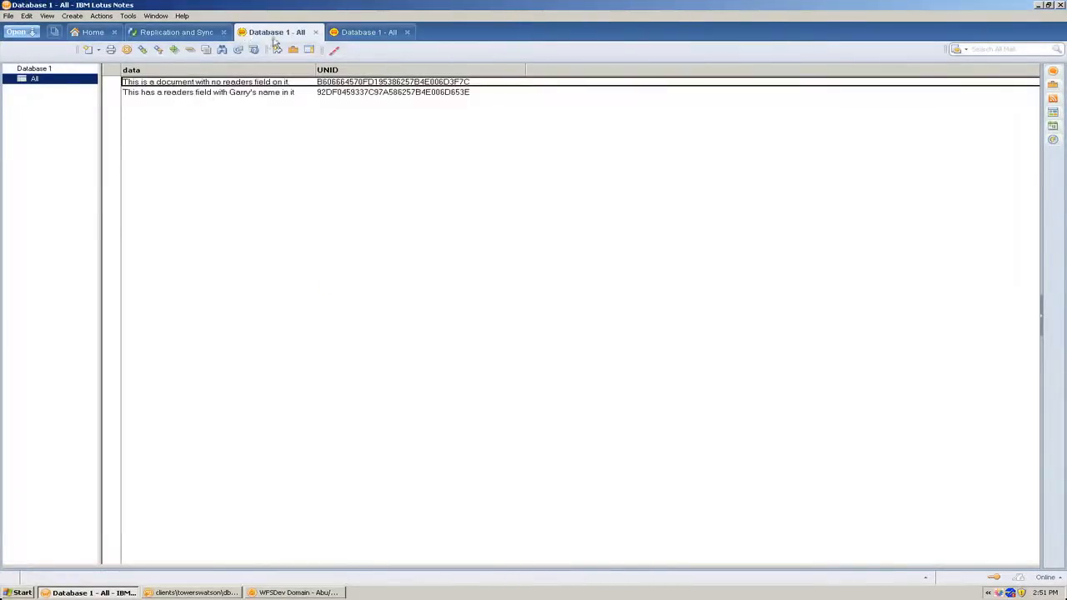
# - Select the new readers-restricted document in the Abu/WFS replica and compare against the Genie/WFS replica's view
pyautogui.click(168, 92)
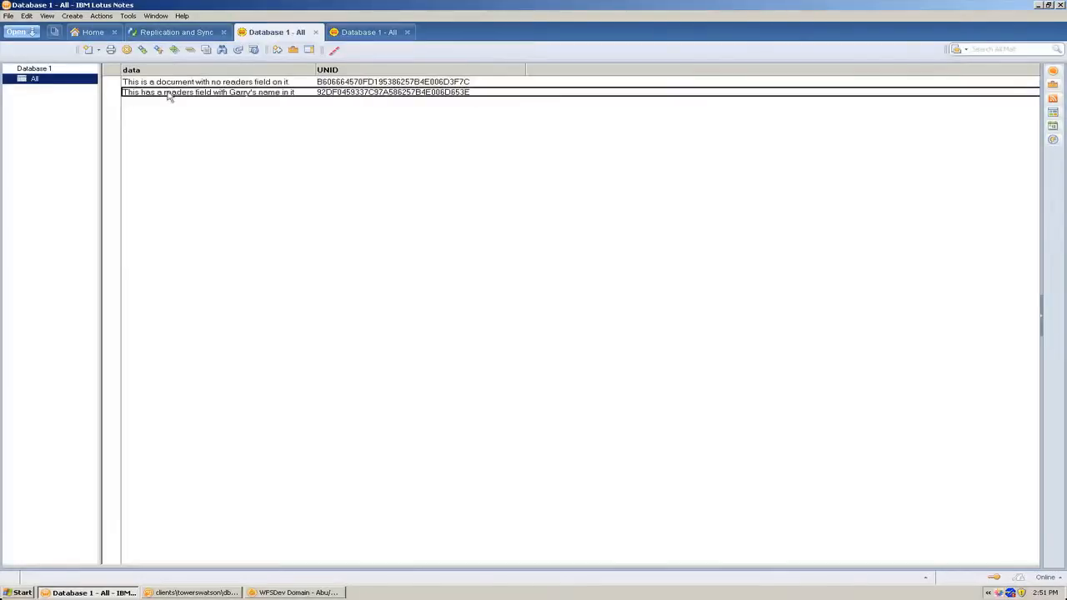
pyautogui.click(356, 33)
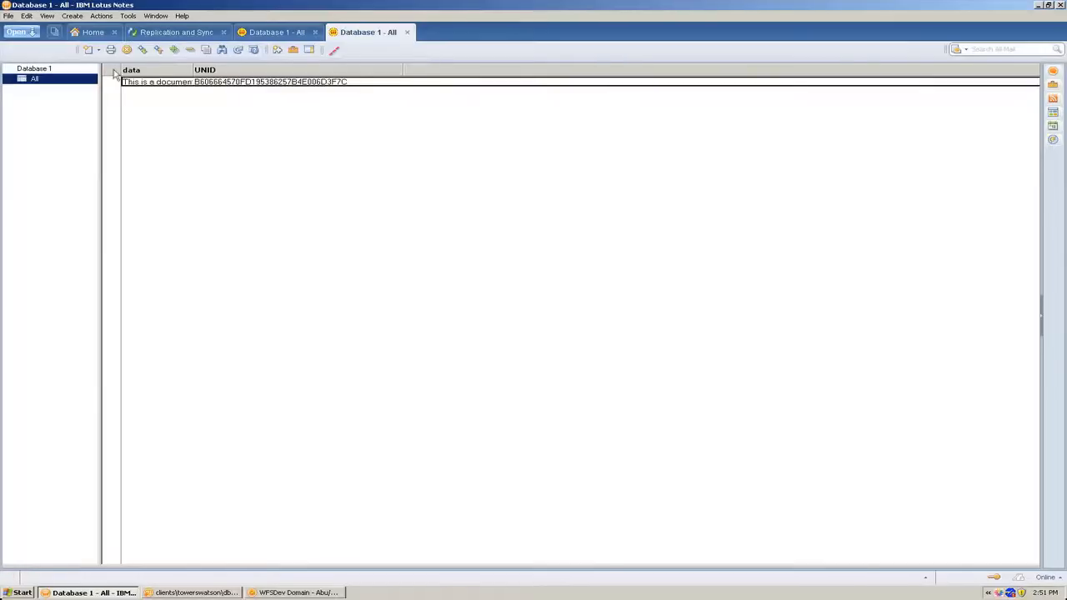
pyautogui.rightClick(137, 103)
pyautogui.click(131, 100)
pyautogui.click(271, 32)
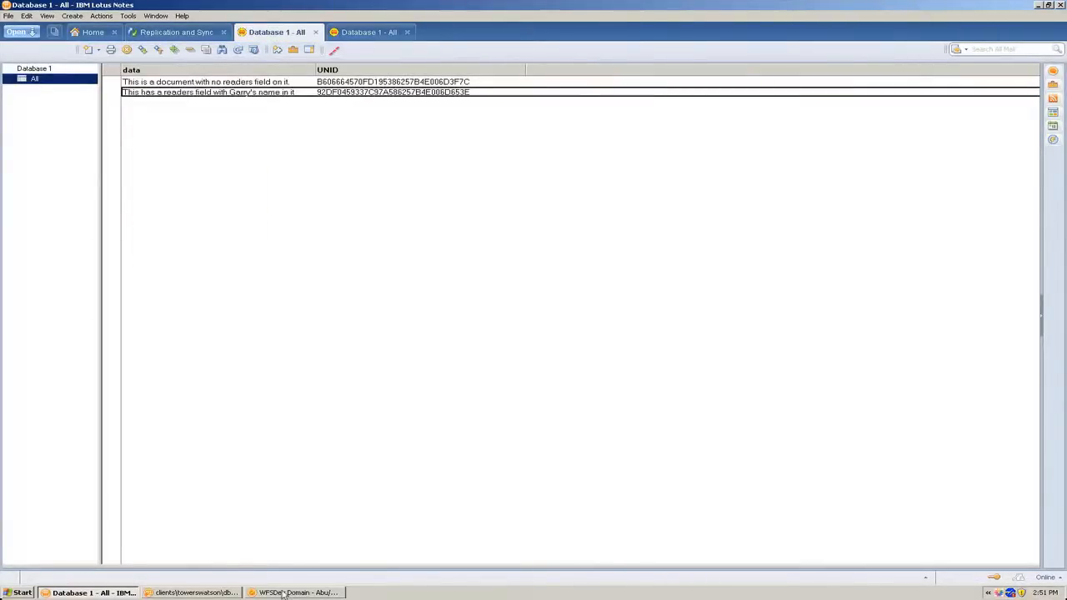
# - Switch to Domino Administrator and run "rep Genie/wfs clients\towerswatson\db1.nsf" again on the Abu/WFS console
pyautogui.click(284, 593)
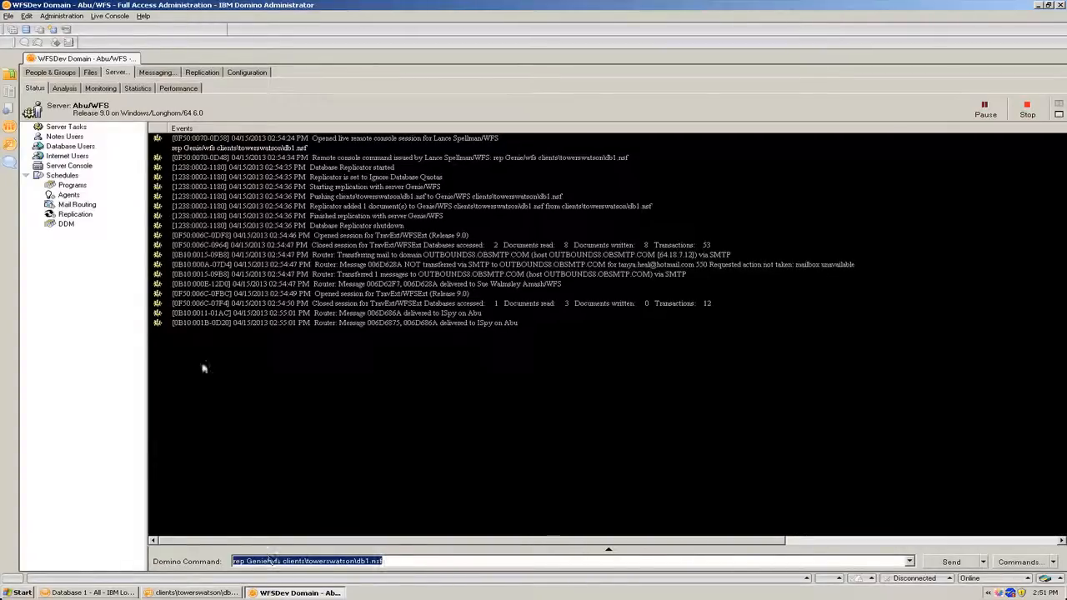
pyautogui.click(406, 565)
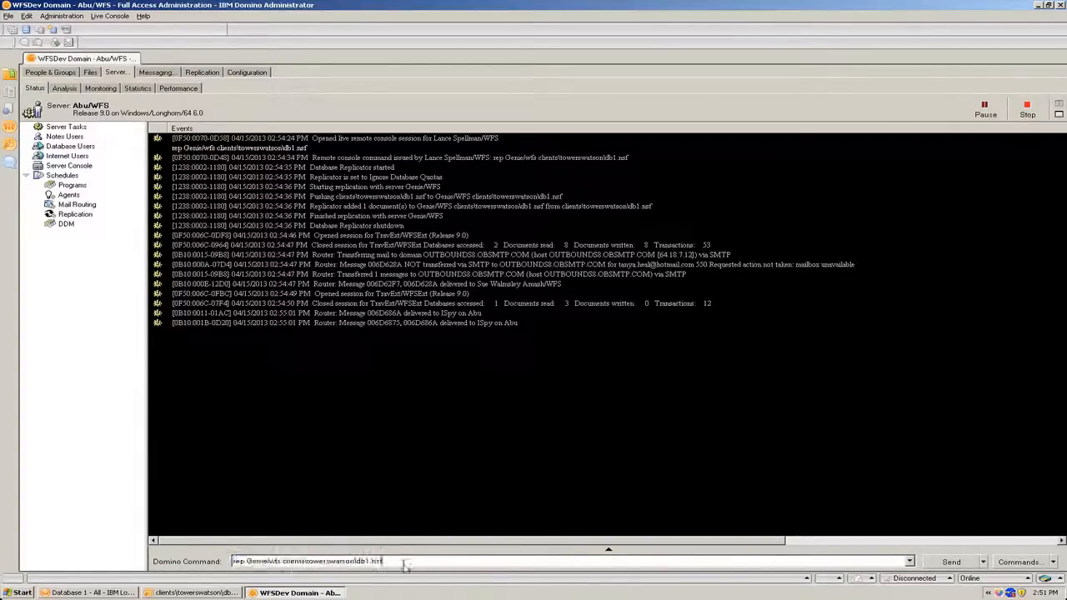
pyautogui.press('Return')
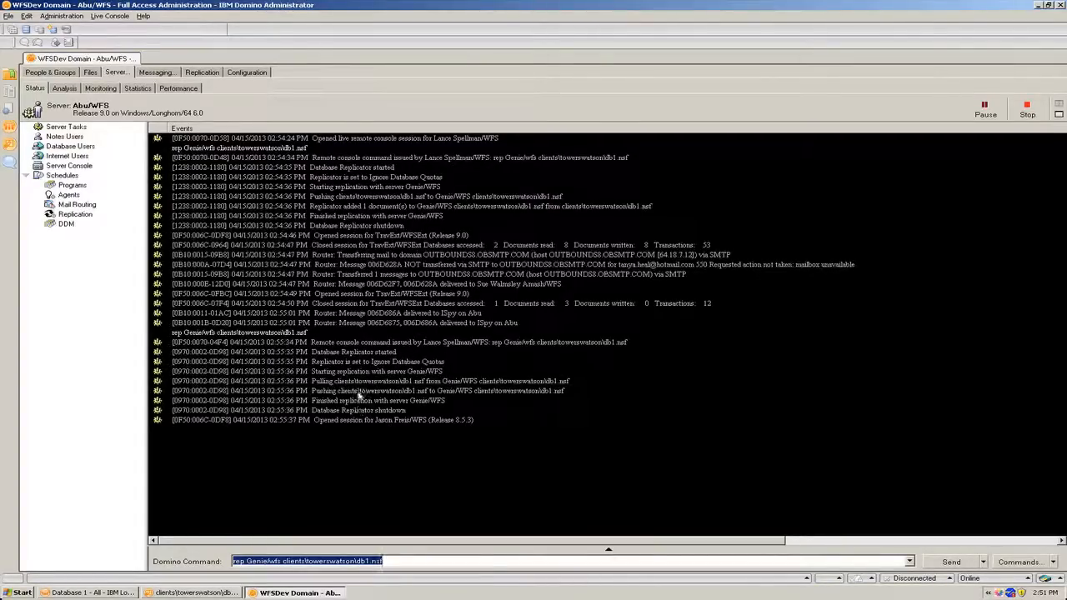
# - Switch back to Lotus Notes, check the Genie/WFS replica for the readers-restricted document, and return to the Abu/WFS replica
pyautogui.hotkey('alt', 'Tab')
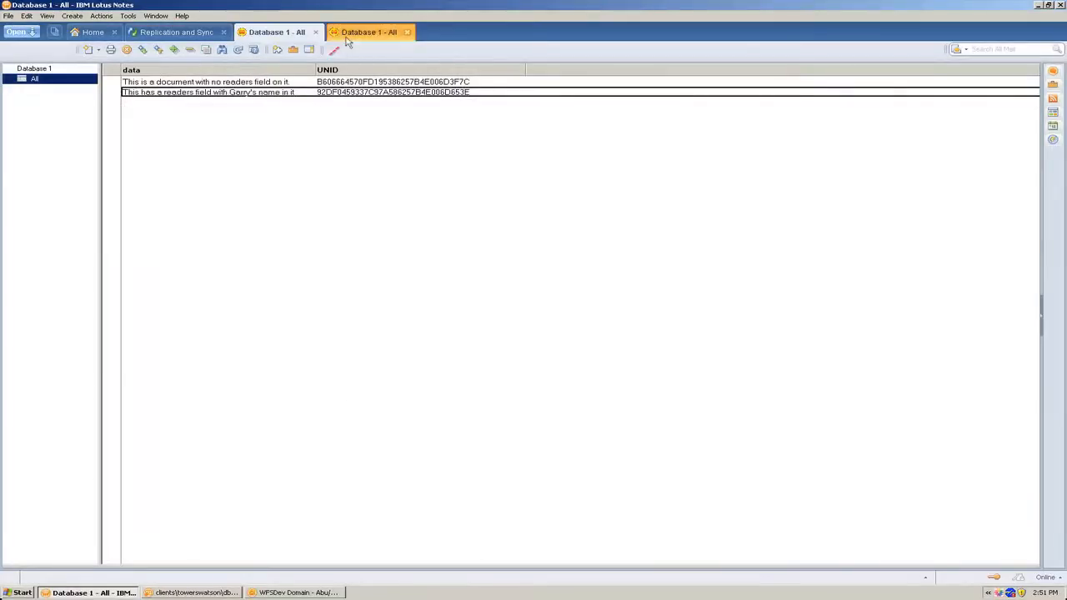
pyautogui.click(358, 35)
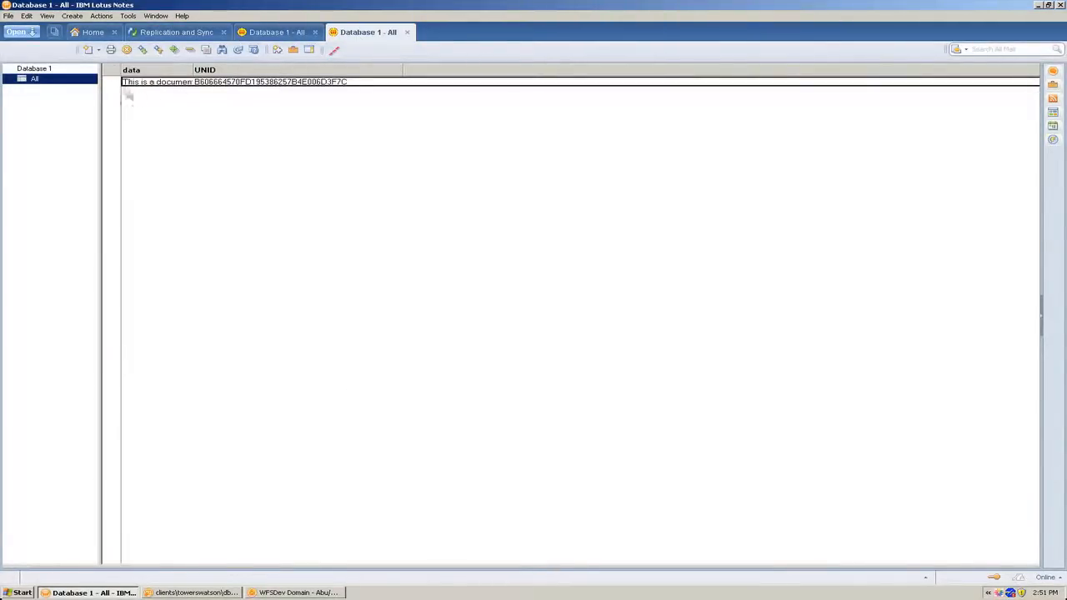
pyautogui.click(261, 32)
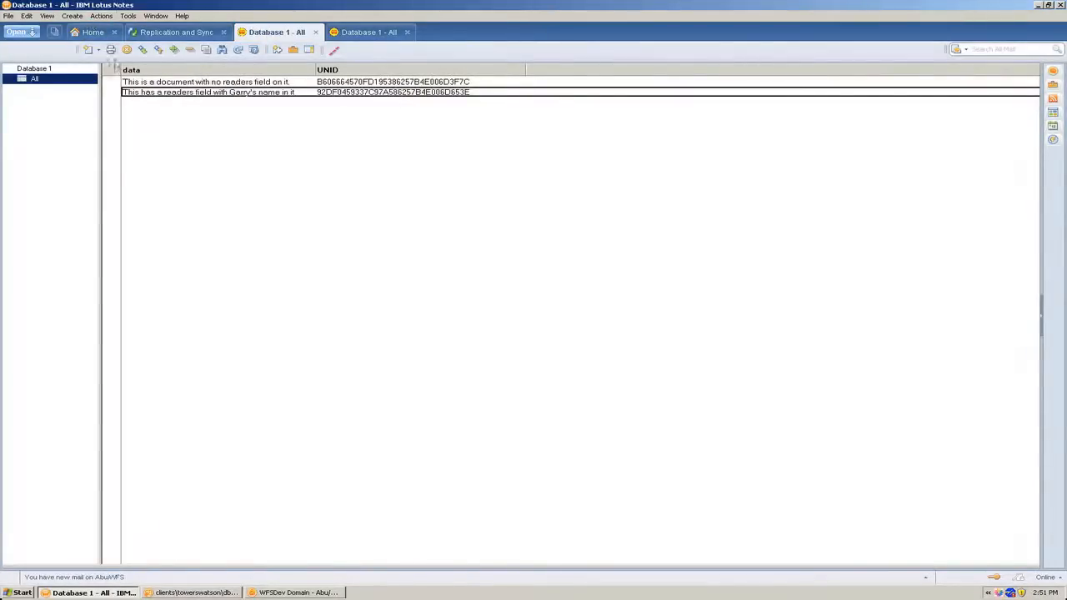
# - Examine the Readers field in the restricted document's properties, then close the properties box
pyautogui.rightClick(176, 97)
pyautogui.click(192, 99)
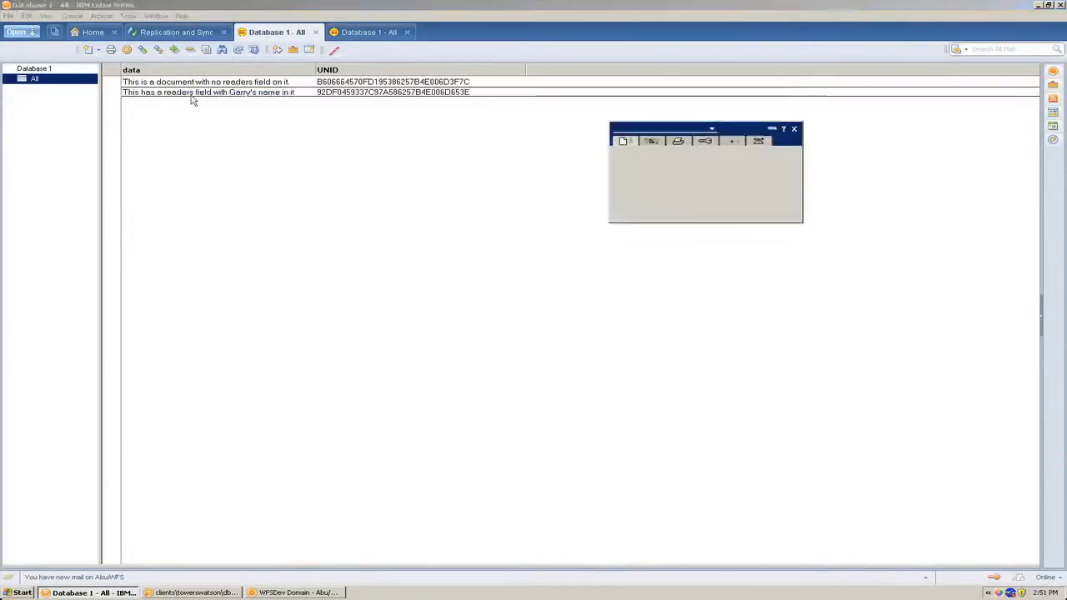
pyautogui.click(652, 141)
pyautogui.click(642, 181)
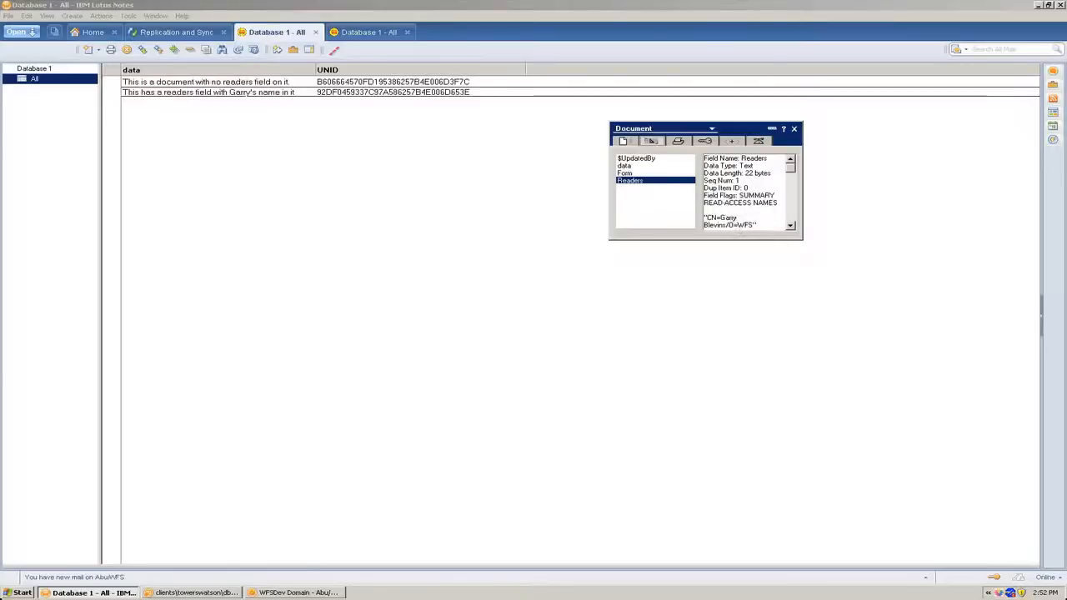
pyautogui.click(791, 226)
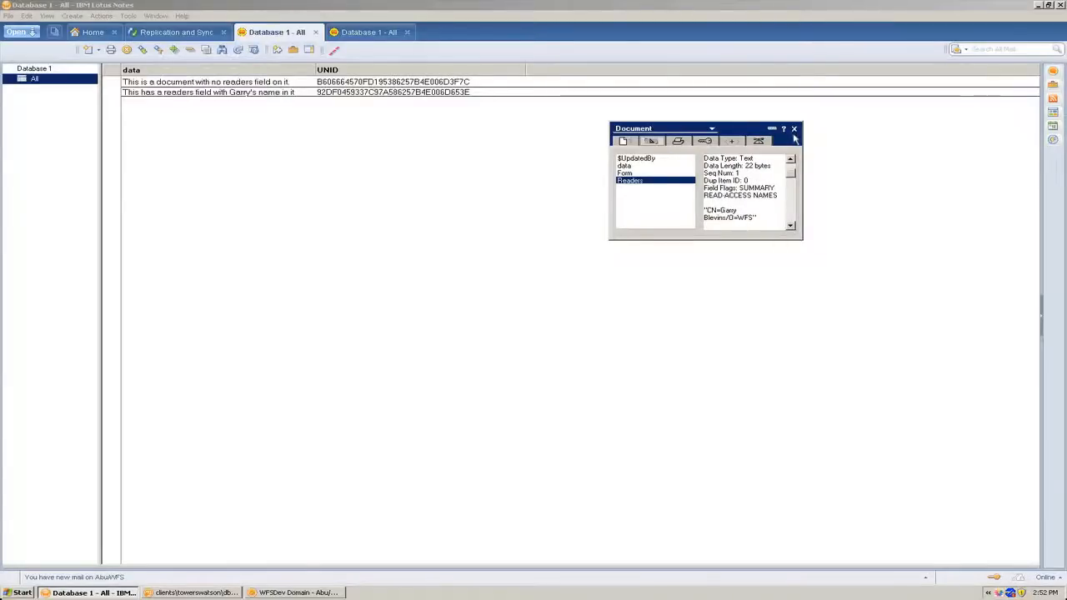
pyautogui.moveTo(792, 171); pyautogui.dragTo(793, 165)
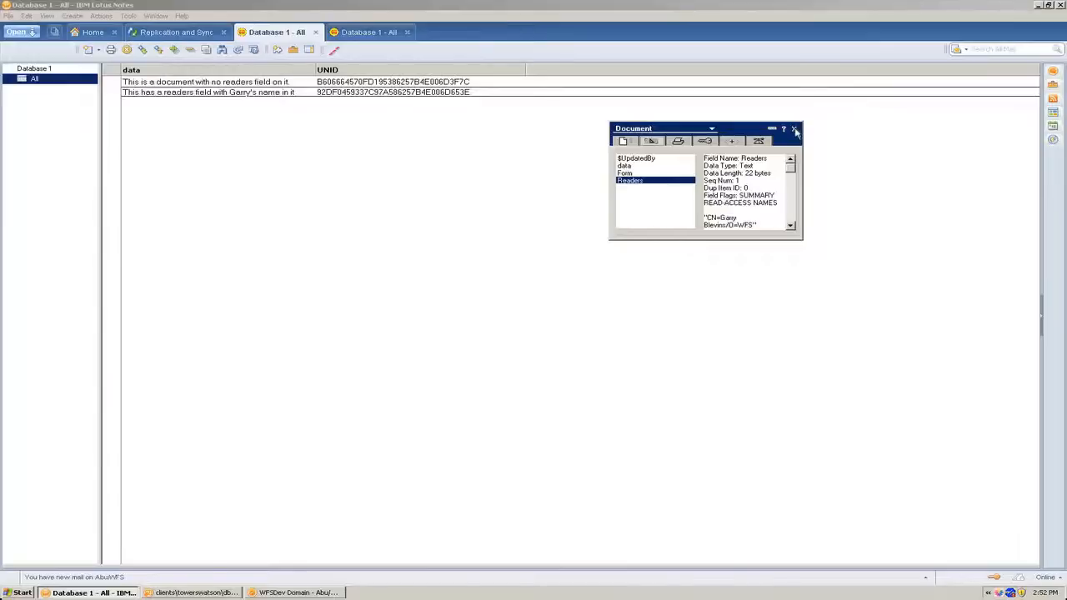
pyautogui.click(797, 130)
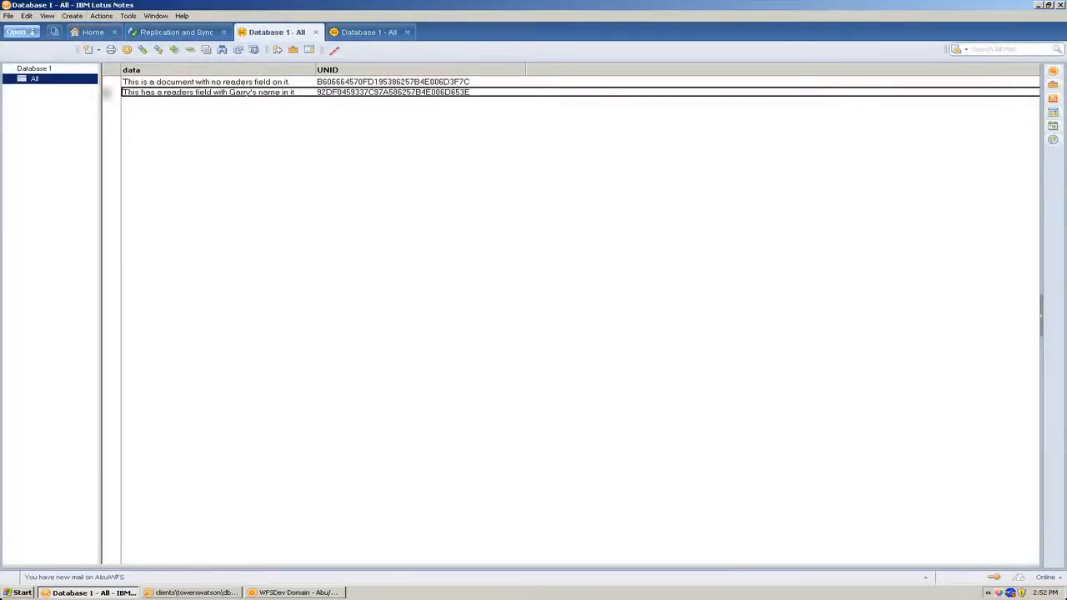
# - Select both documents in the Abu/WFS replica and run the Add GlobalReaders Field action on them, continuing through the script debugger
pyautogui.click(115, 82)
pyautogui.click(115, 91)
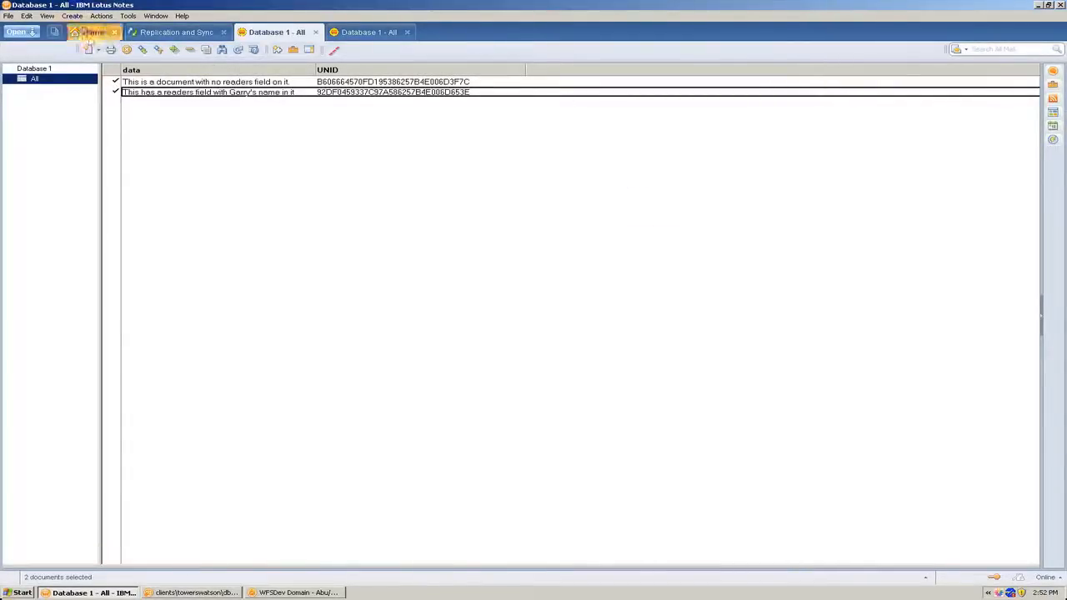
pyautogui.click(74, 17)
pyautogui.moveTo(104, 16)
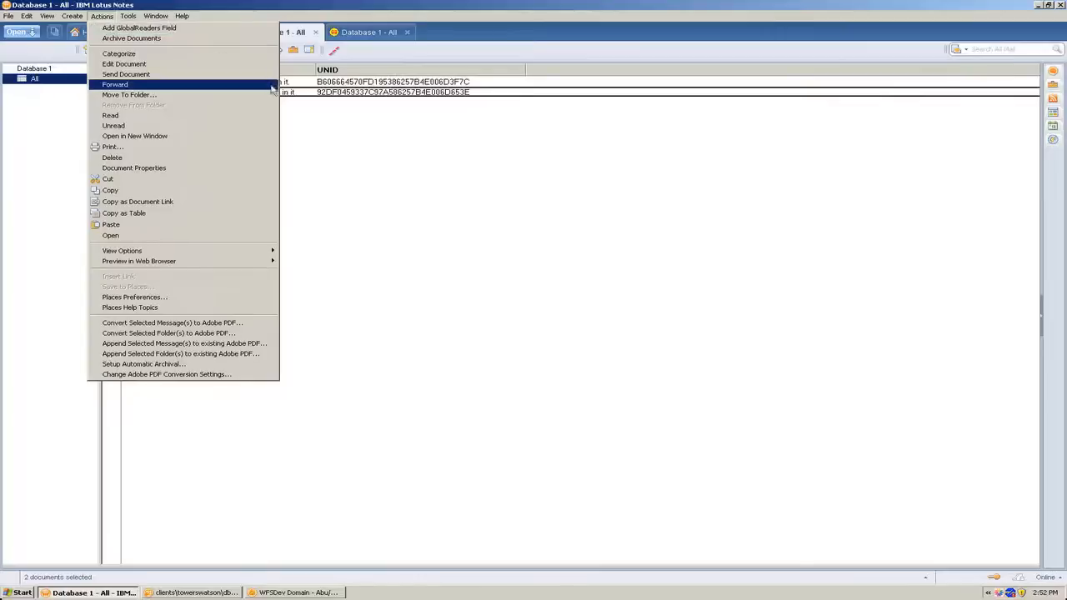
pyautogui.click(183, 28)
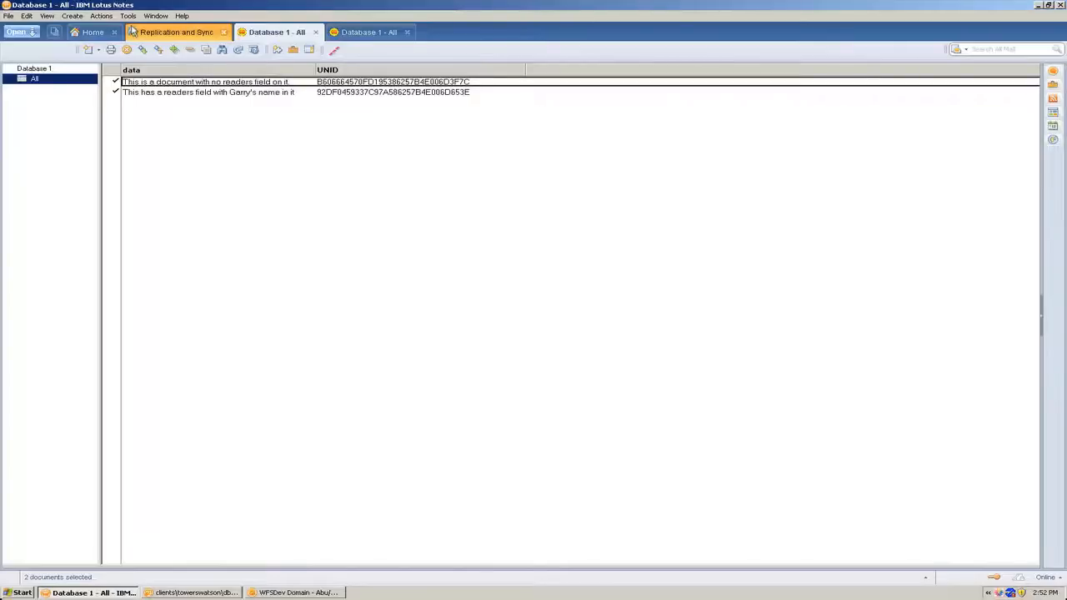
pyautogui.click(154, 93)
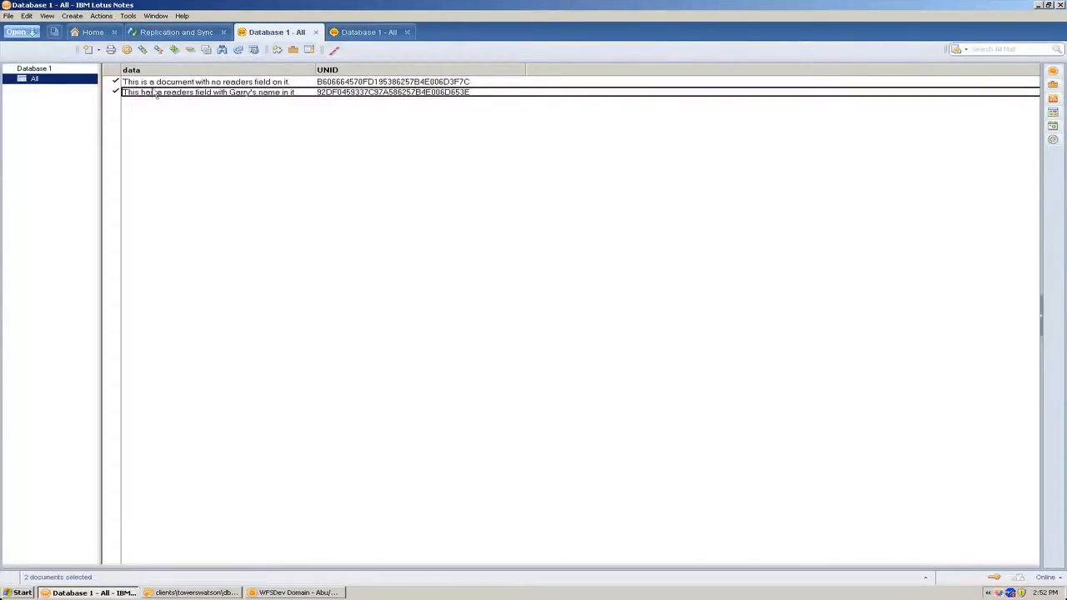
pyautogui.click(107, 16)
pyautogui.moveTo(125, 19)
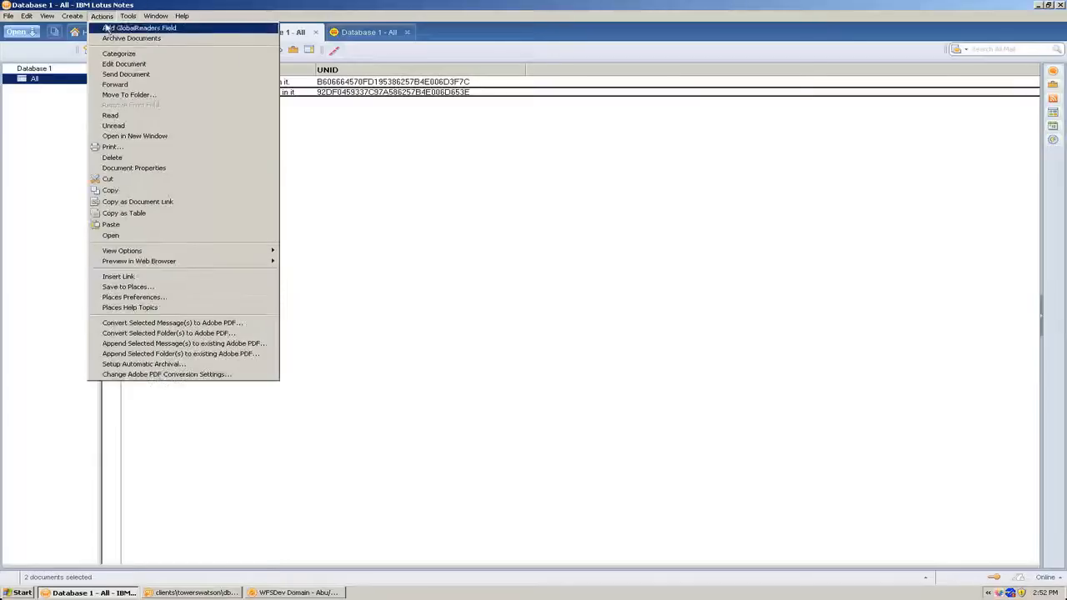
pyautogui.click(108, 27)
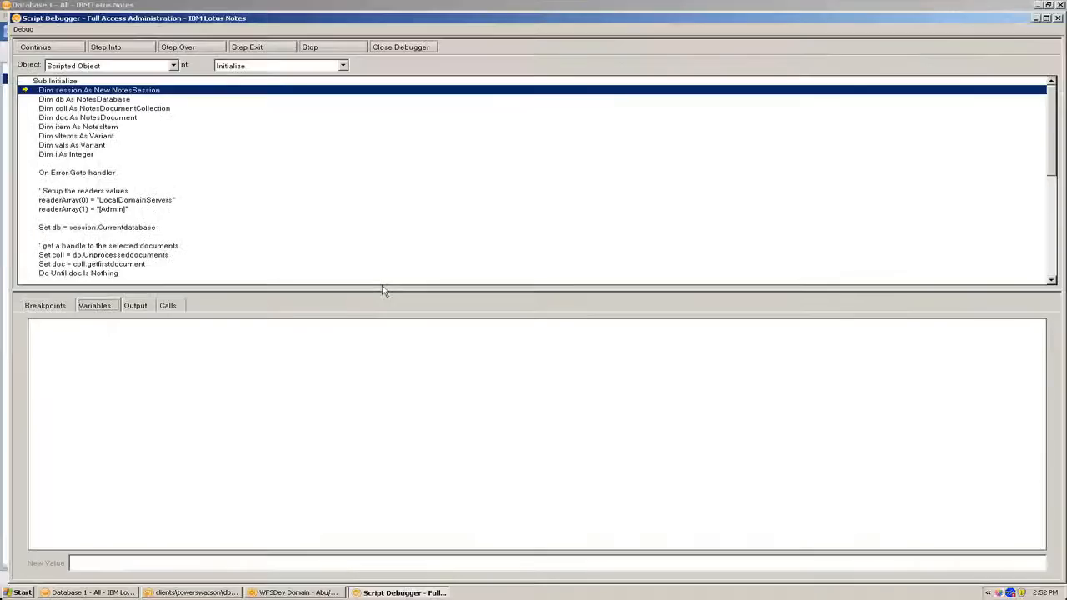
pyautogui.click(52, 48)
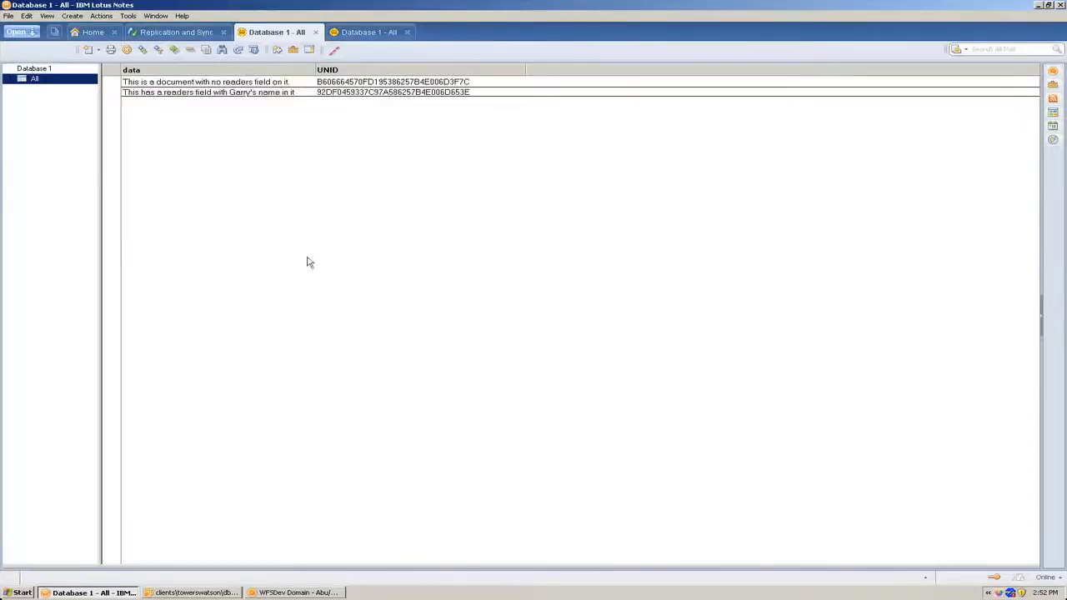
# - Examine the fields of the document without readers, then the SAFETYREADERS field of the restricted document in document properties
pyautogui.rightClick(150, 84)
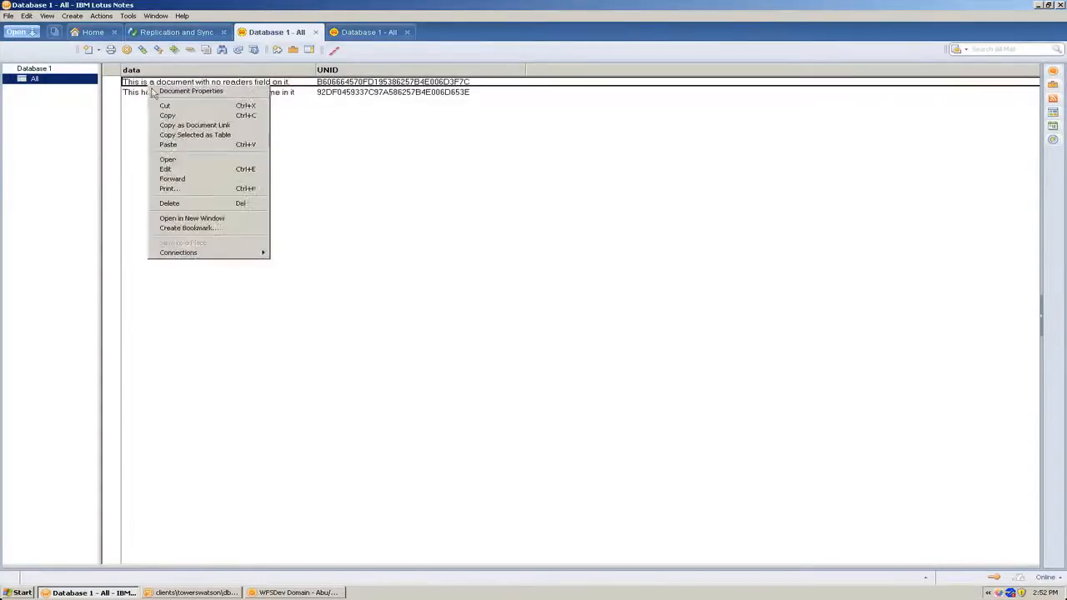
pyautogui.click(167, 91)
pyautogui.click(654, 141)
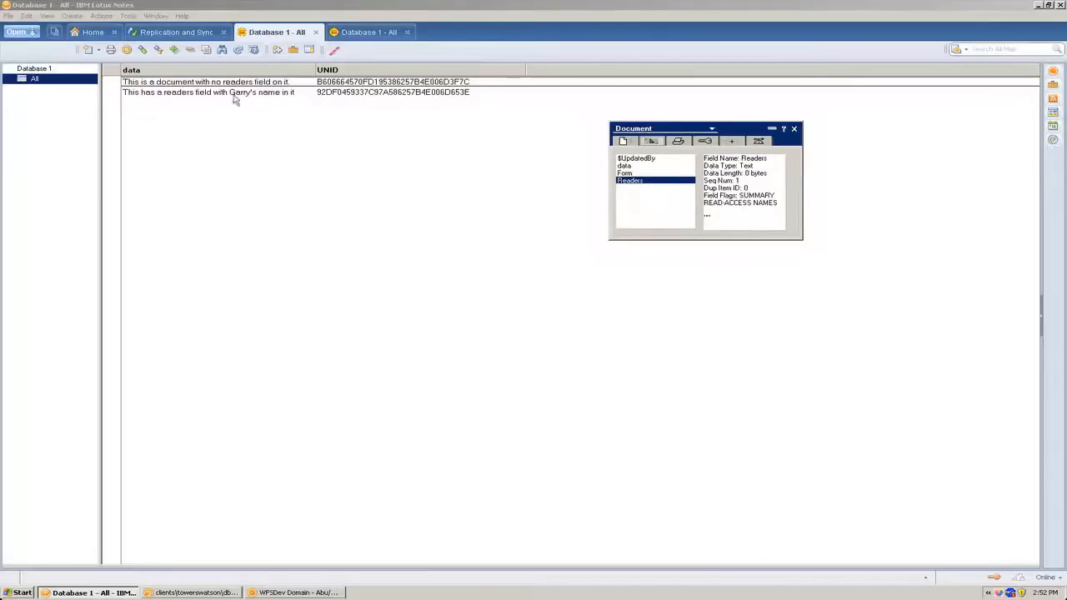
pyautogui.click(185, 97)
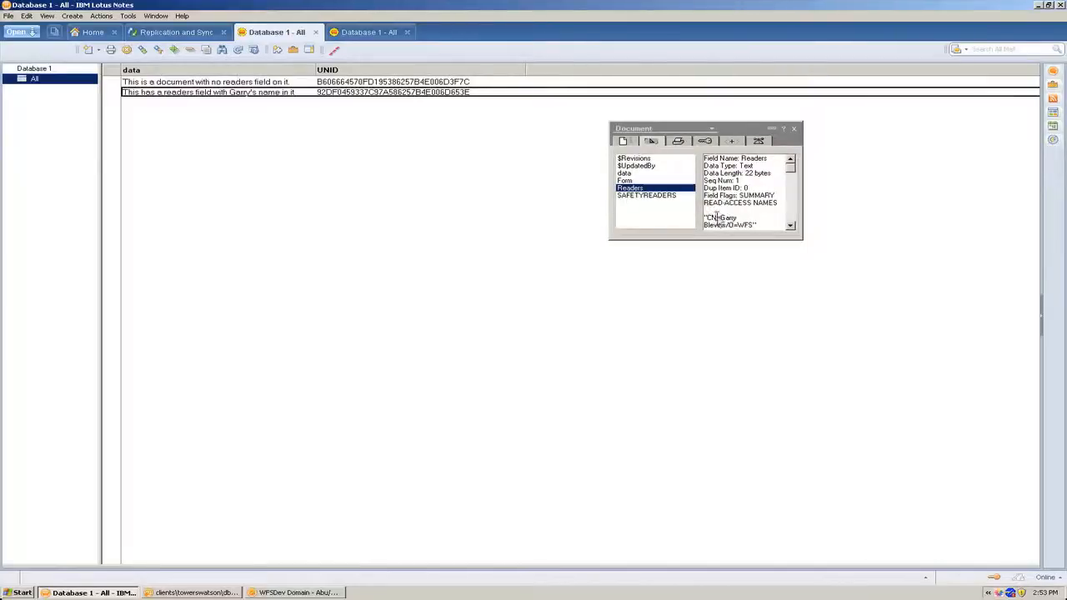
pyautogui.click(635, 196)
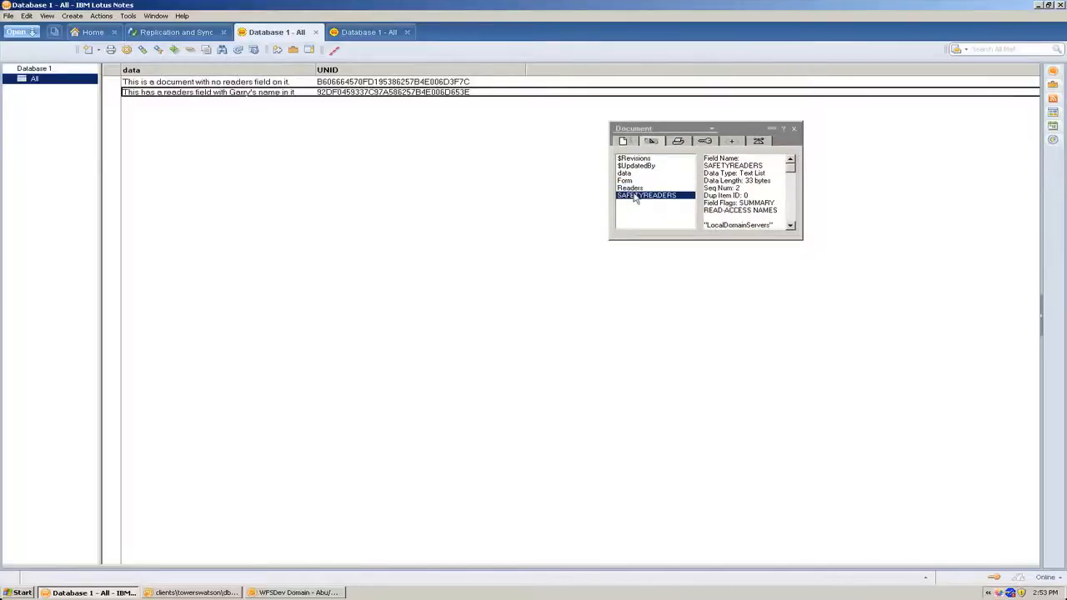
# - Finish viewing the SAFETYREADERS values, close the properties, and run rep Genie/wfs clients\towerswatson\db1.nsf on Abu/WFS from Domino Administrator
pyautogui.click(790, 227)
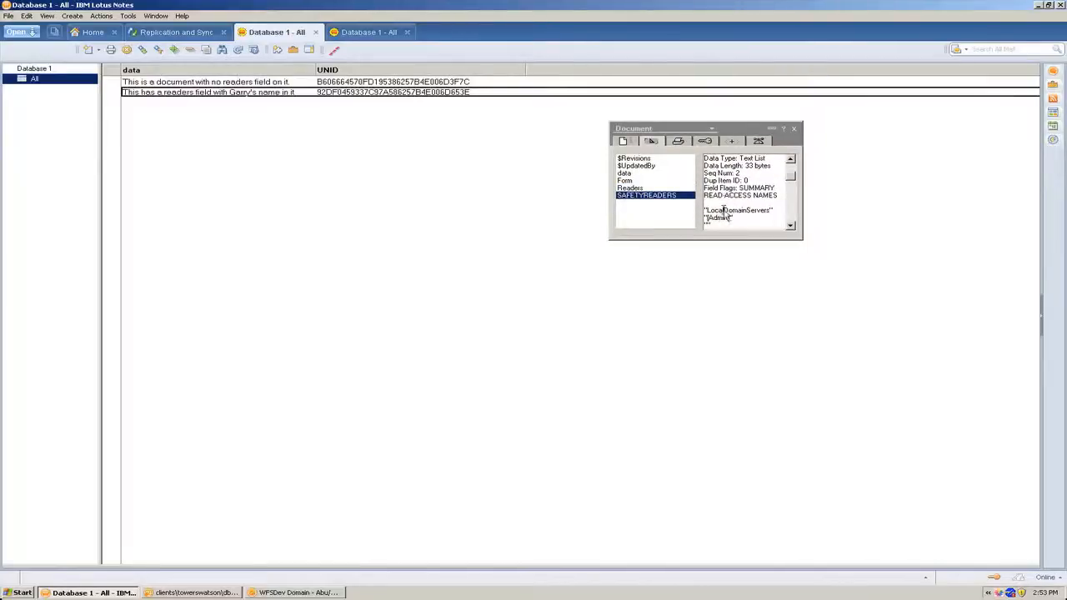
pyautogui.click(793, 130)
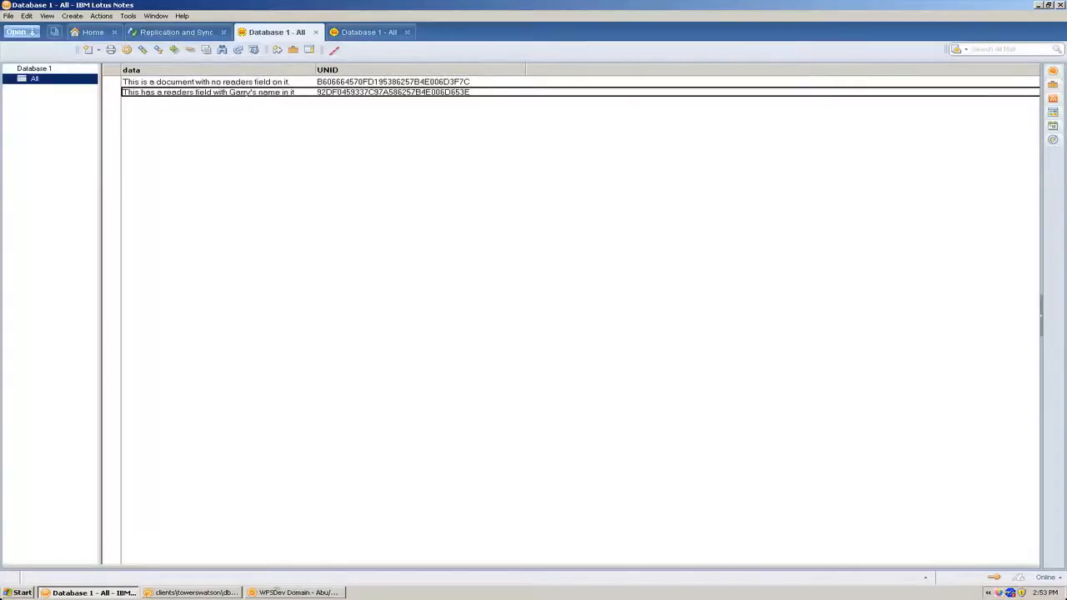
pyautogui.click(279, 593)
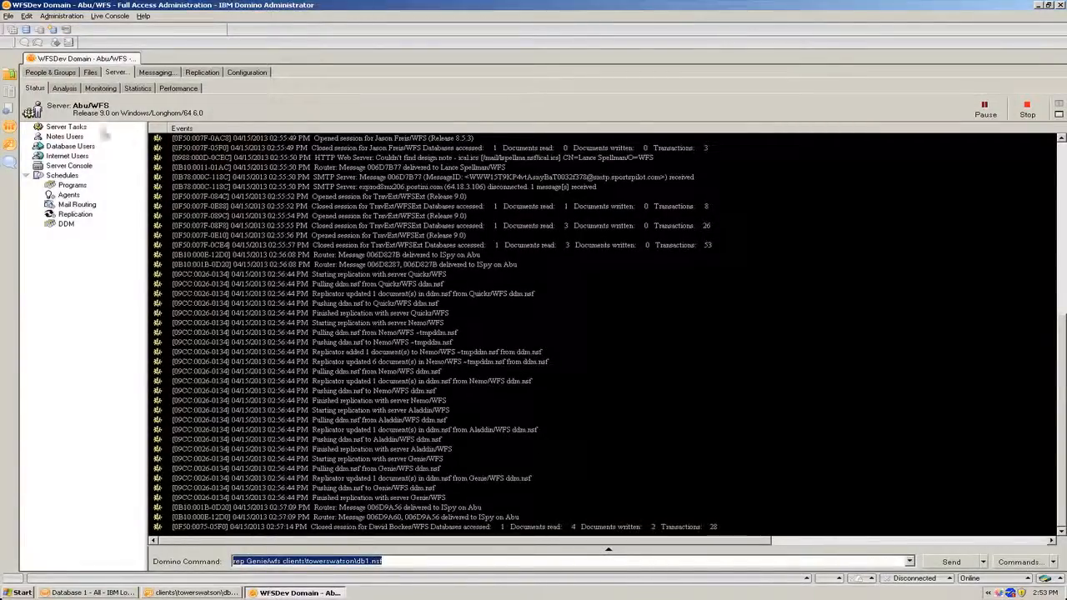
pyautogui.click(398, 562)
pyautogui.press('Return')
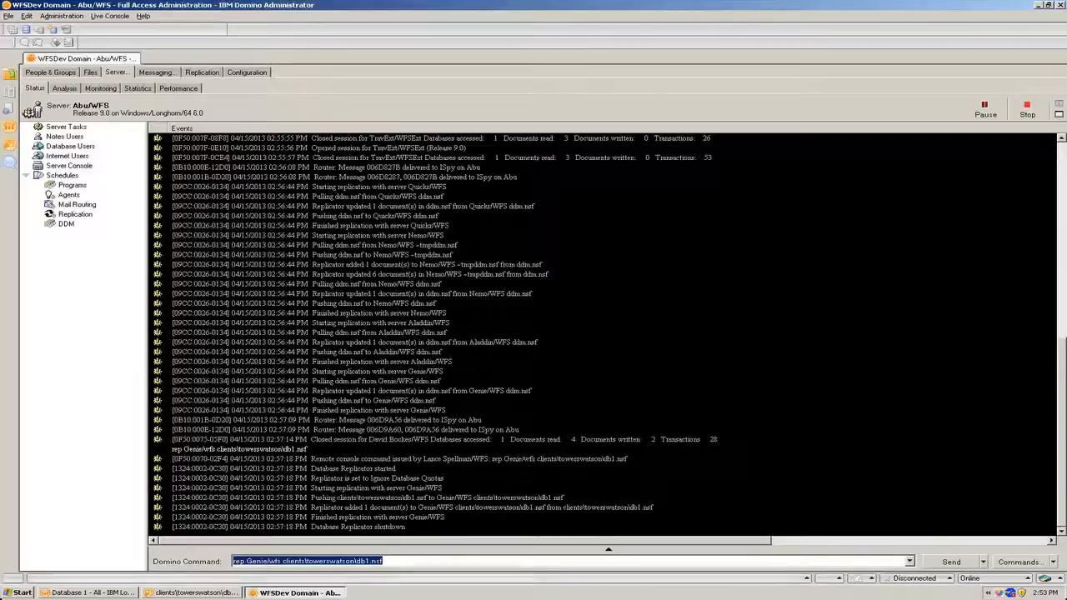
# - Switch back to Lotus Notes, widen the Genie/WFS replica's data column, and examine the restricted document's SAFETYREADERS values in its properties
pyautogui.click(92, 593)
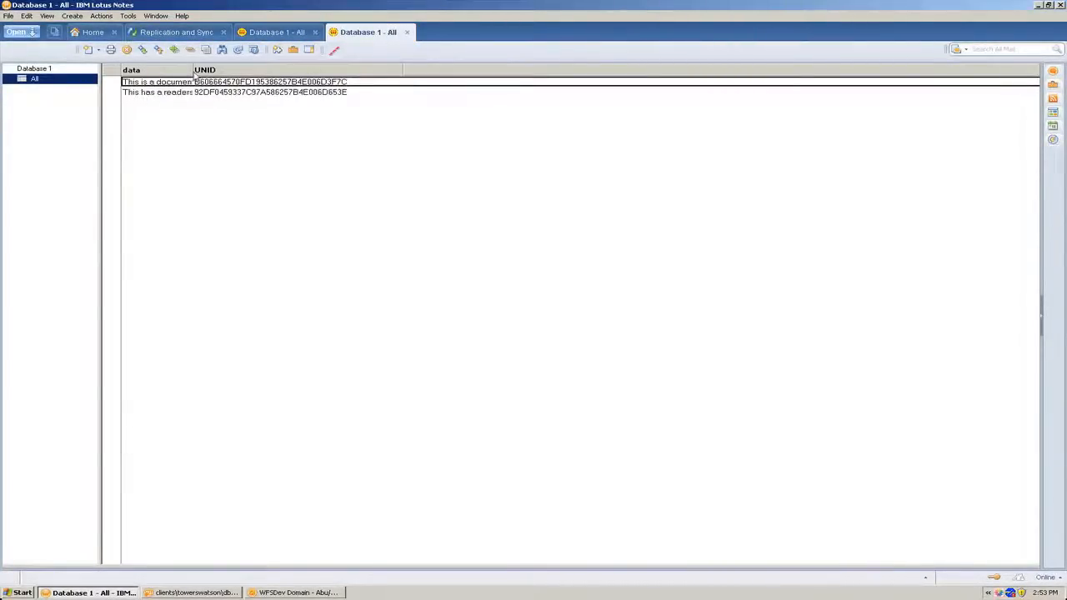
pyautogui.moveTo(193, 72); pyautogui.dragTo(294, 83)
pyautogui.rightClick(200, 94)
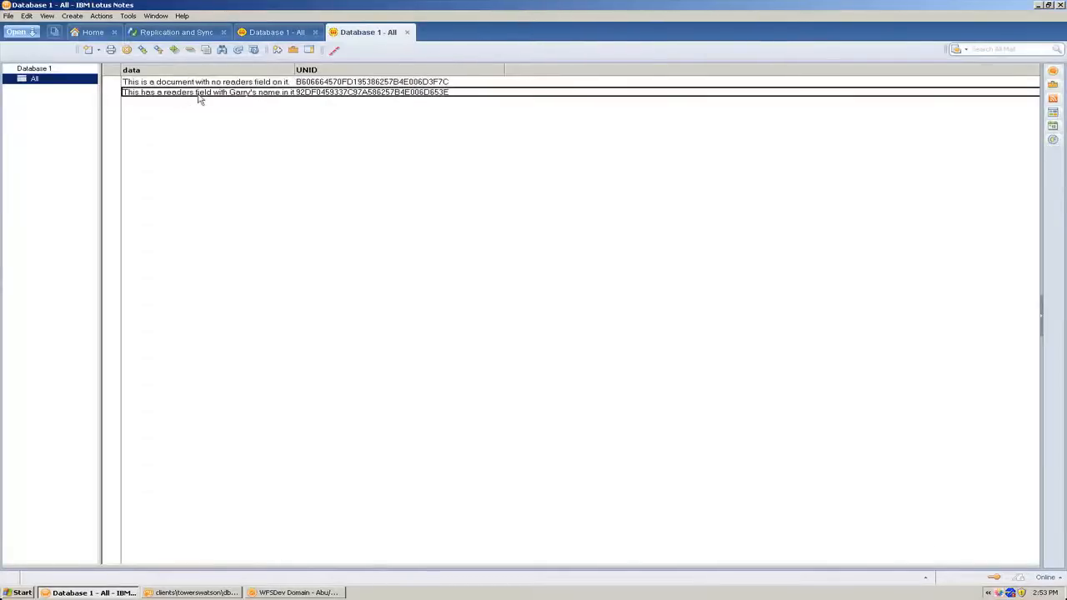
pyautogui.click(218, 100)
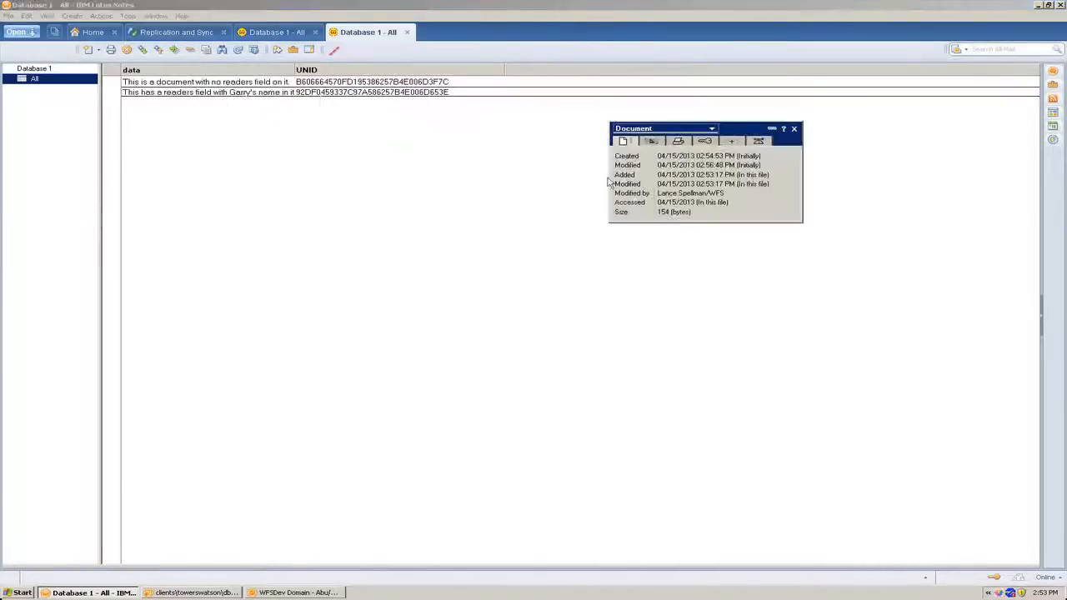
pyautogui.click(652, 142)
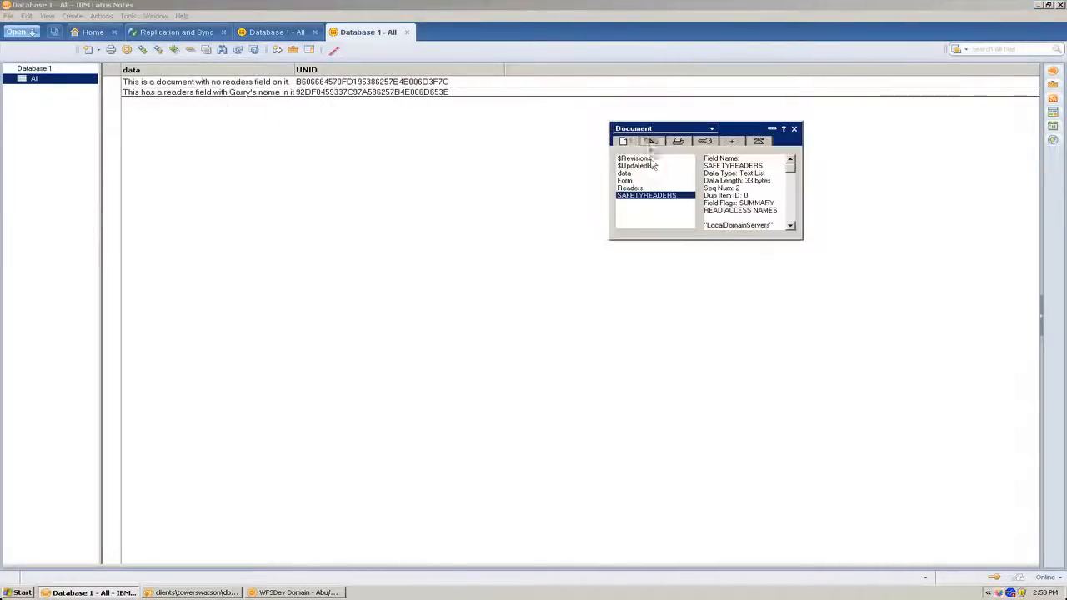
pyautogui.click(792, 226)
pyautogui.click(791, 227)
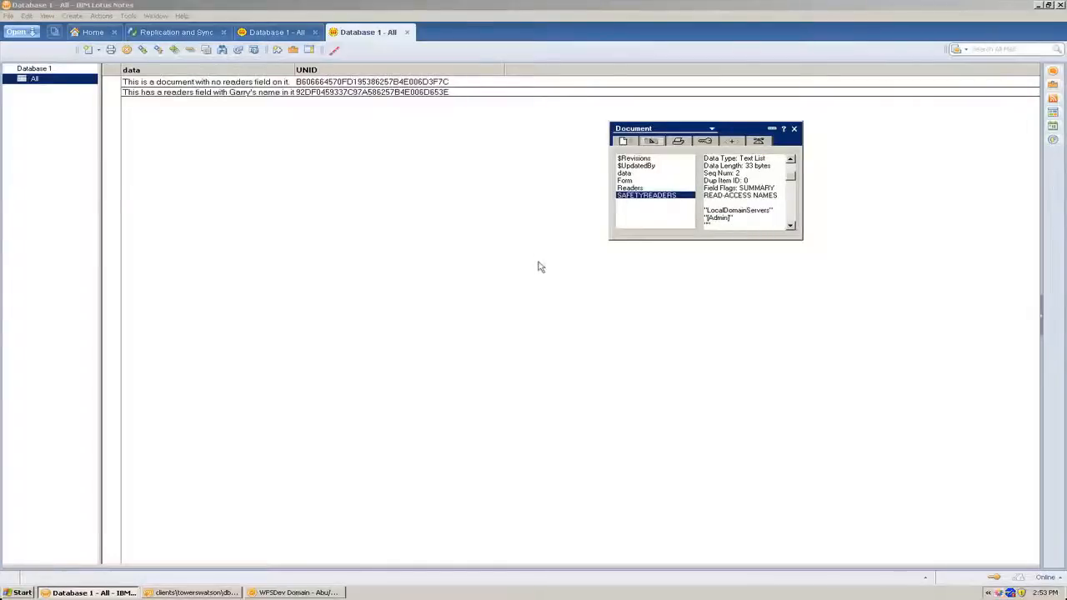